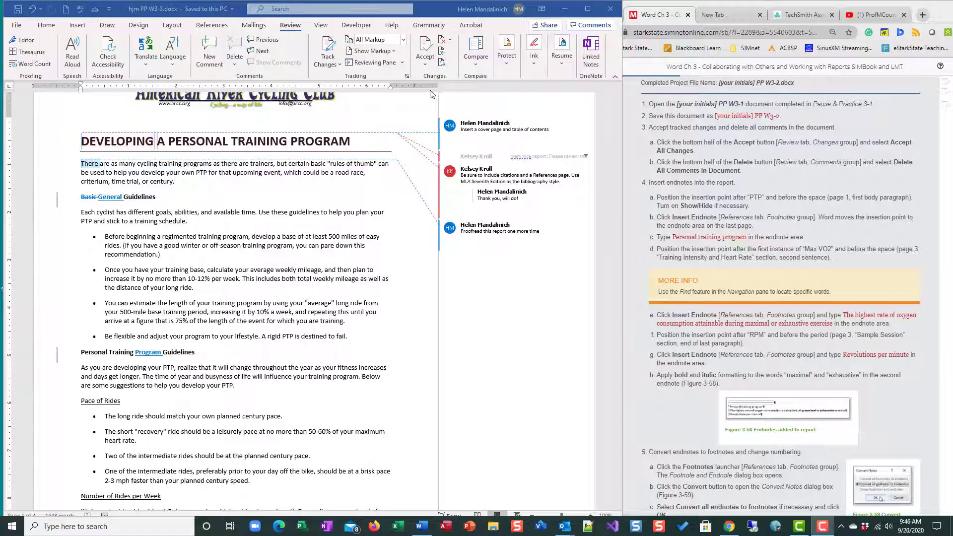
Step: Accept all tracked changes in the training program report
drag(622, 62, 656, 60)
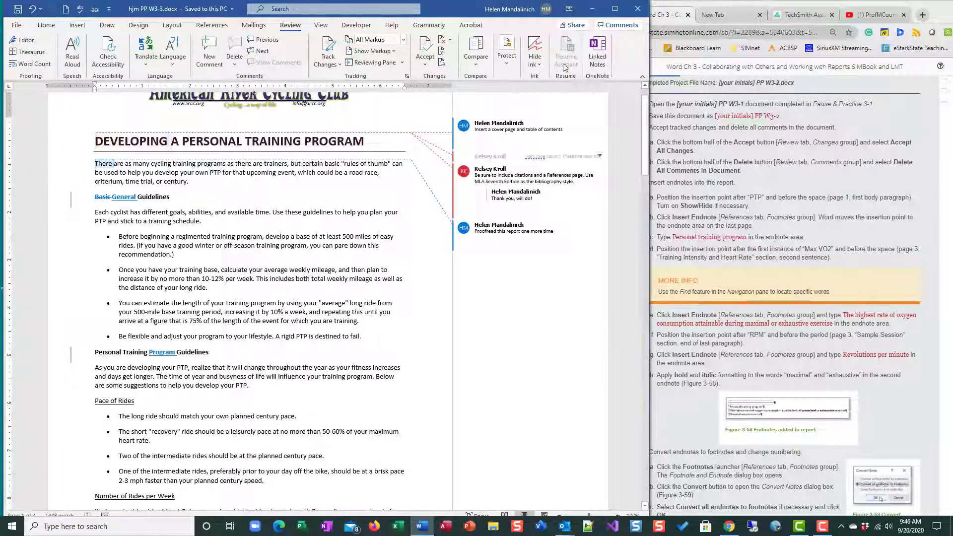
click(429, 66)
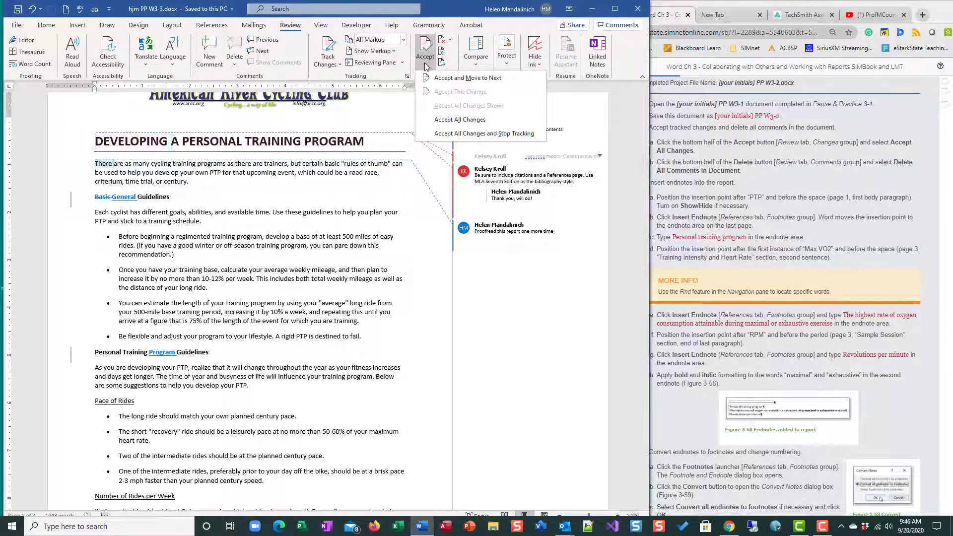
click(451, 119)
mouse_move(551, 203)
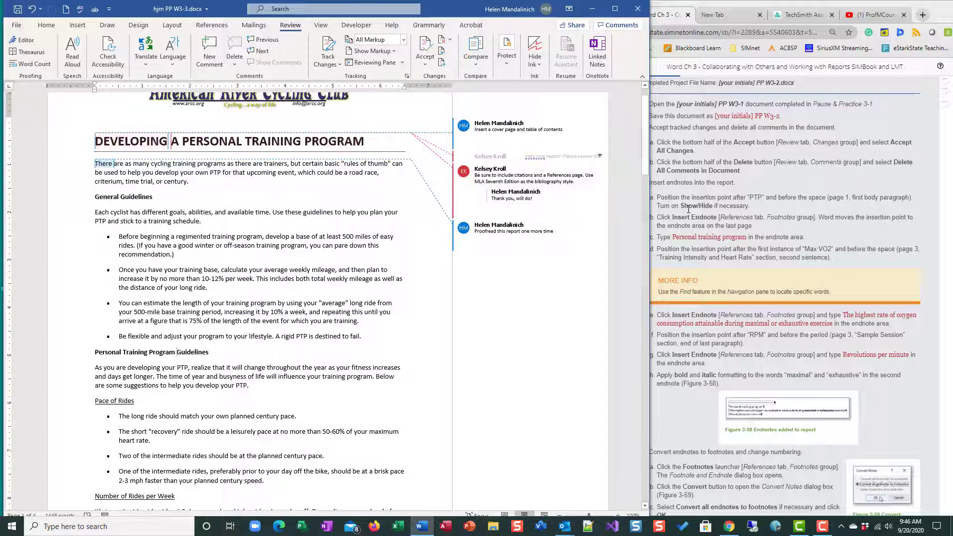
Step: Delete all comments in the document and save it
click(235, 65)
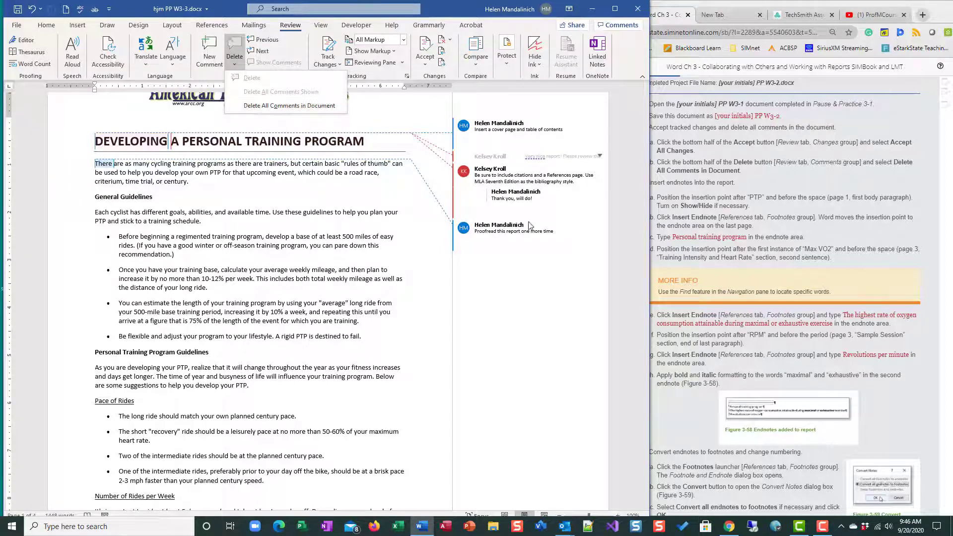
click(256, 106)
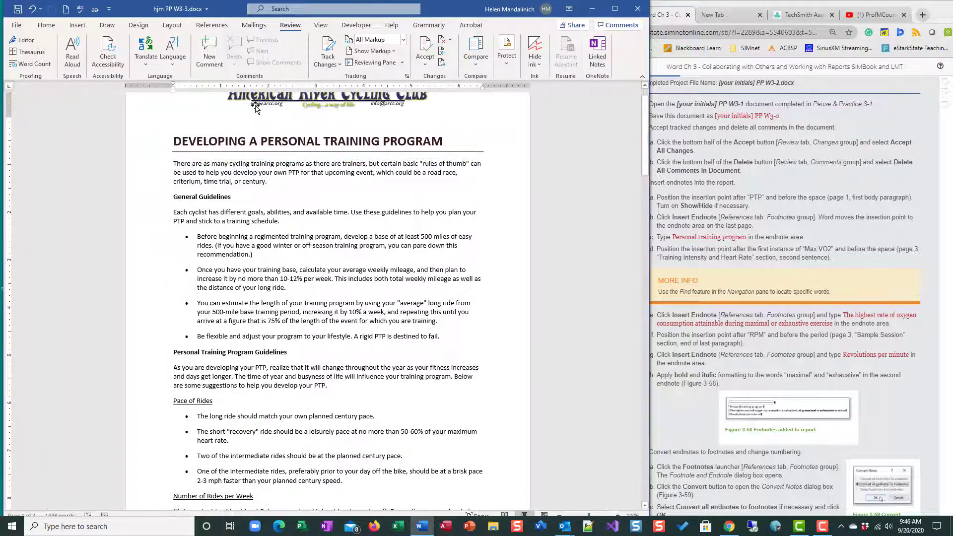
click(824, 182)
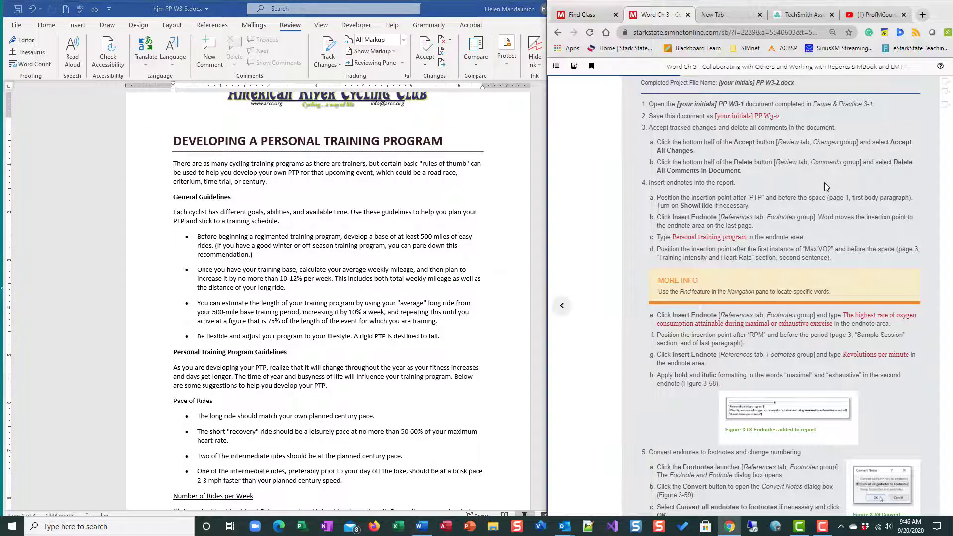
click(18, 10)
click(18, 9)
Step: Insert an endnote after "PTP" in the first body paragraph on page 1, reading "Personal training program"
click(699, 192)
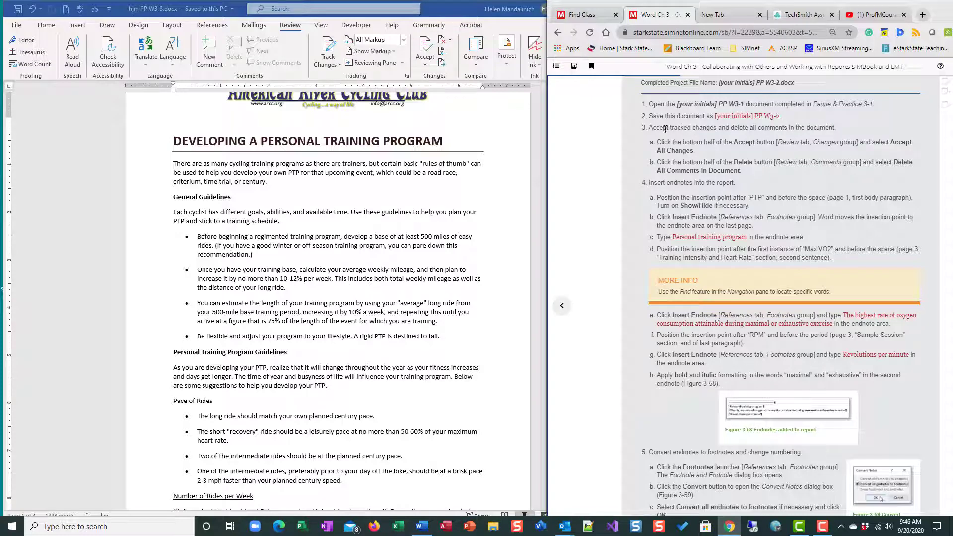
scroll(639, 224, down, 2)
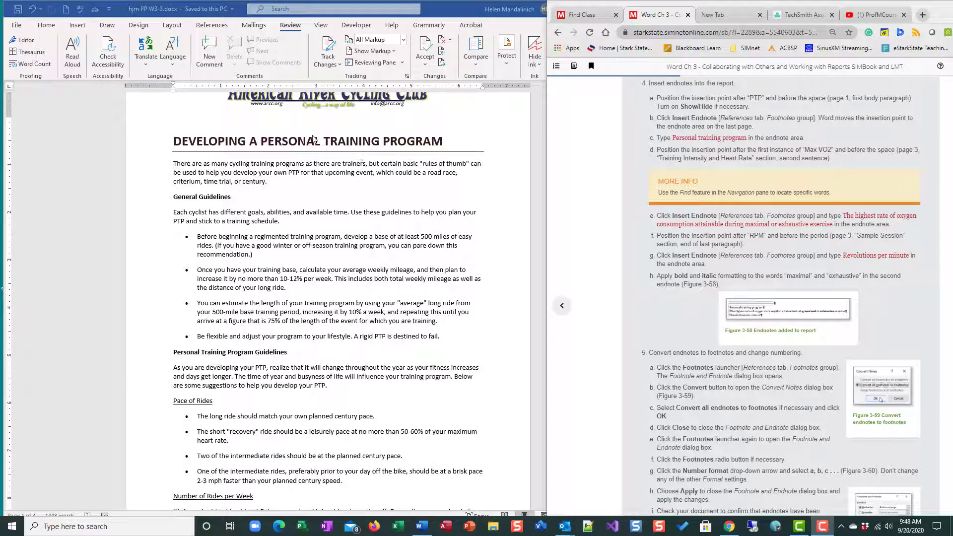
click(298, 175)
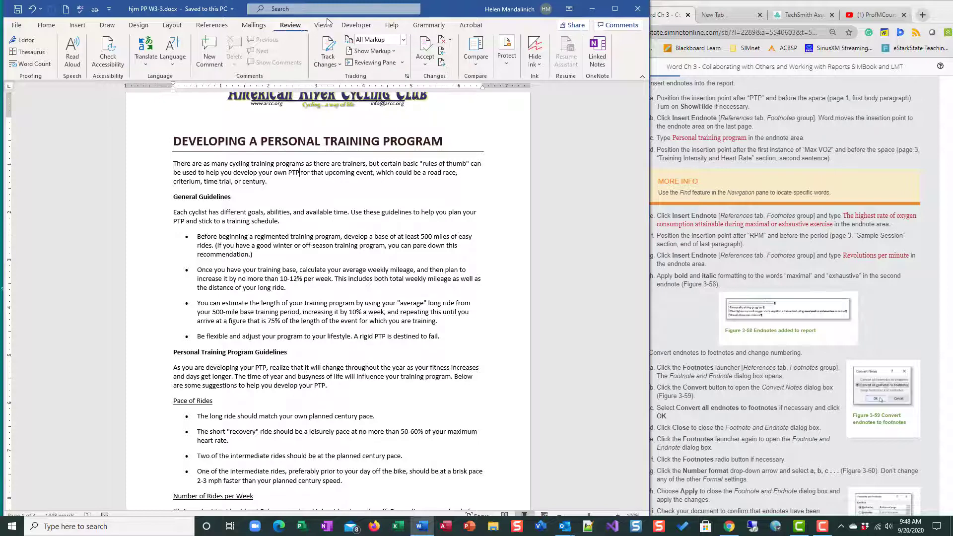
click(213, 25)
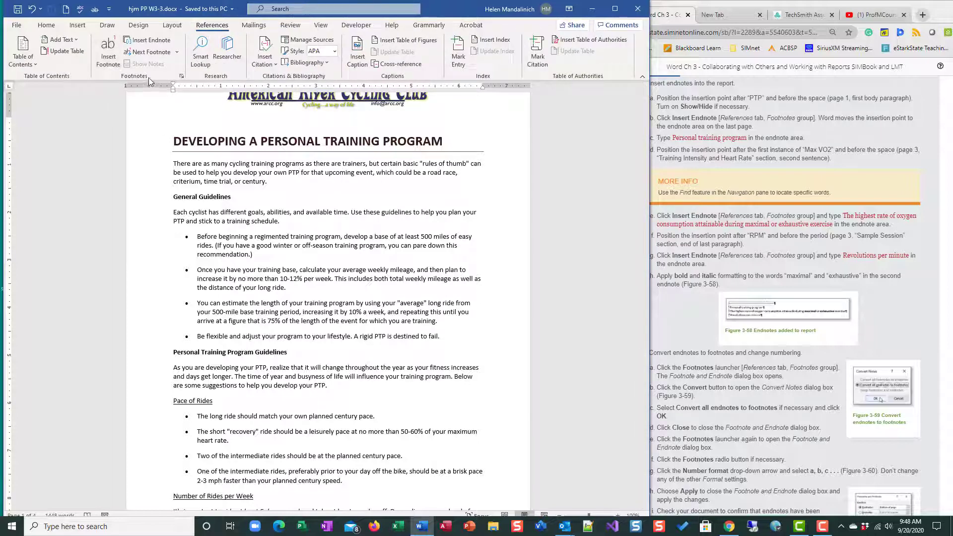
click(149, 42)
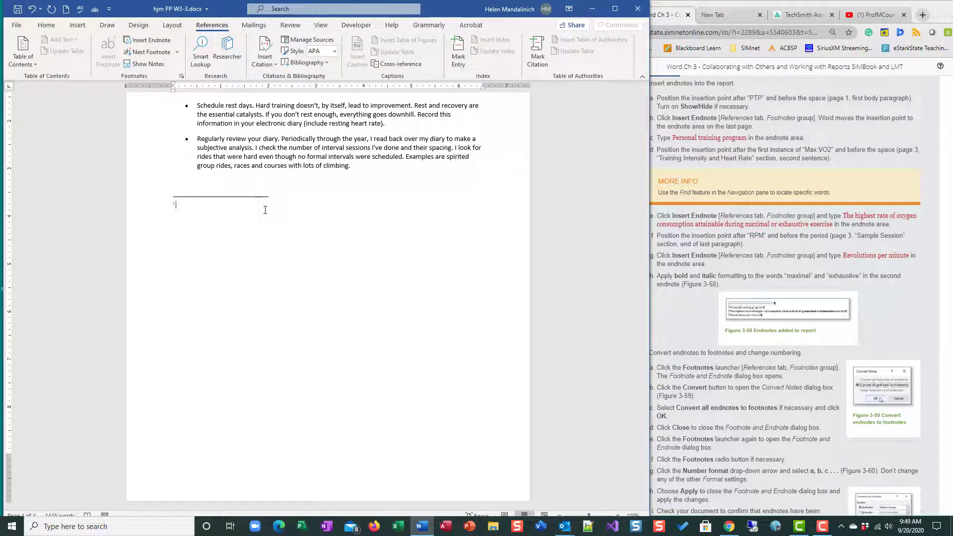
text(ersonal training program)
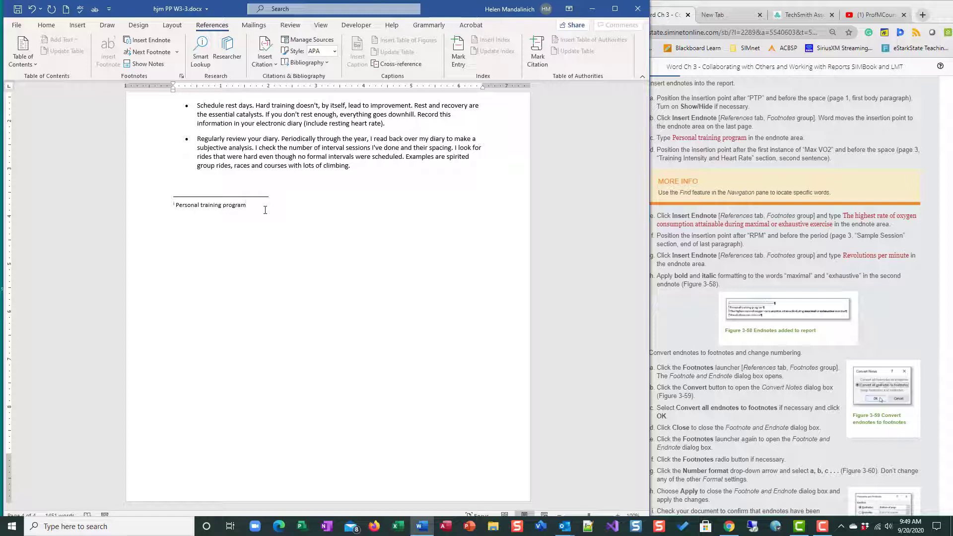
Step: Insert an endnote directly after the first "Max VO2" in the Training Intensity and Heart Rate section on page 3
scroll(267, 252, up, 15)
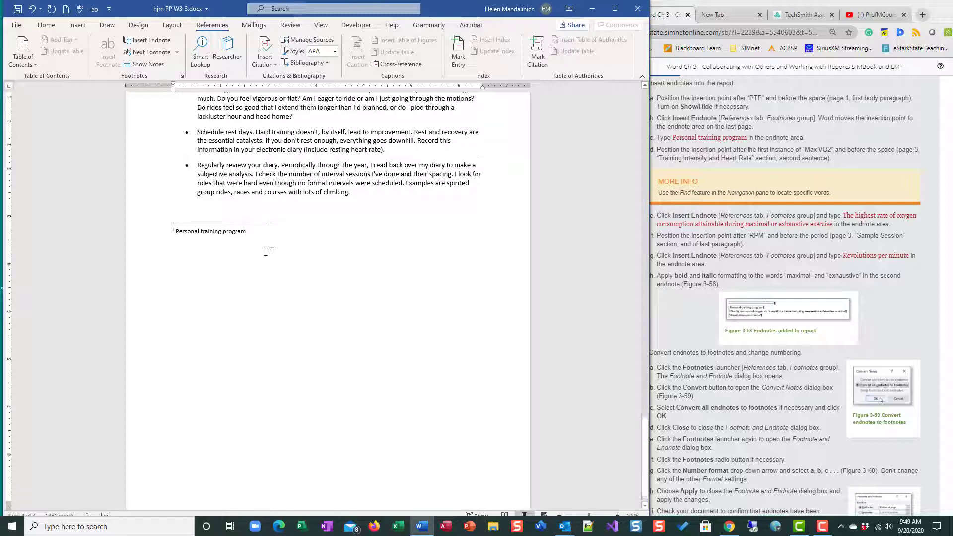
scroll(268, 244, up, 15)
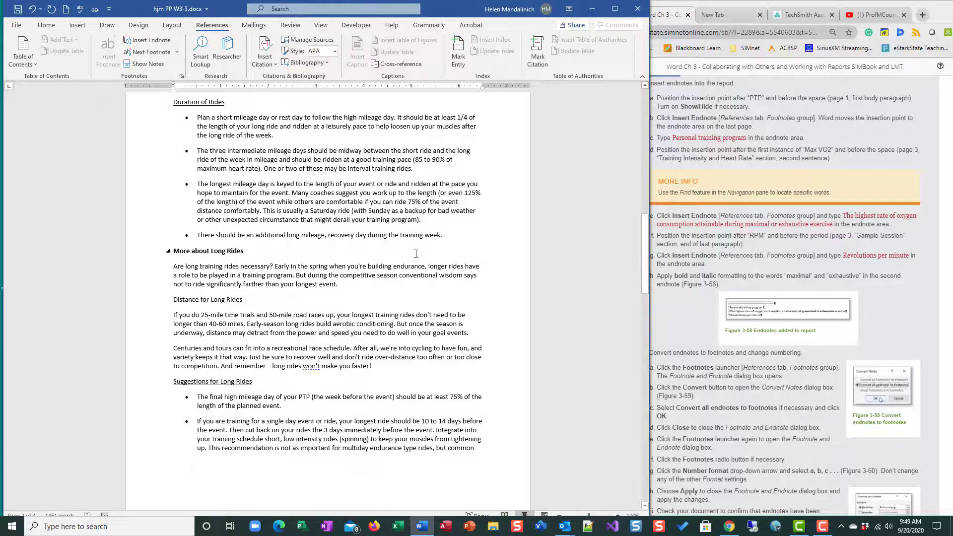
scroll(416, 254, up, 3)
scroll(416, 253, down, 4)
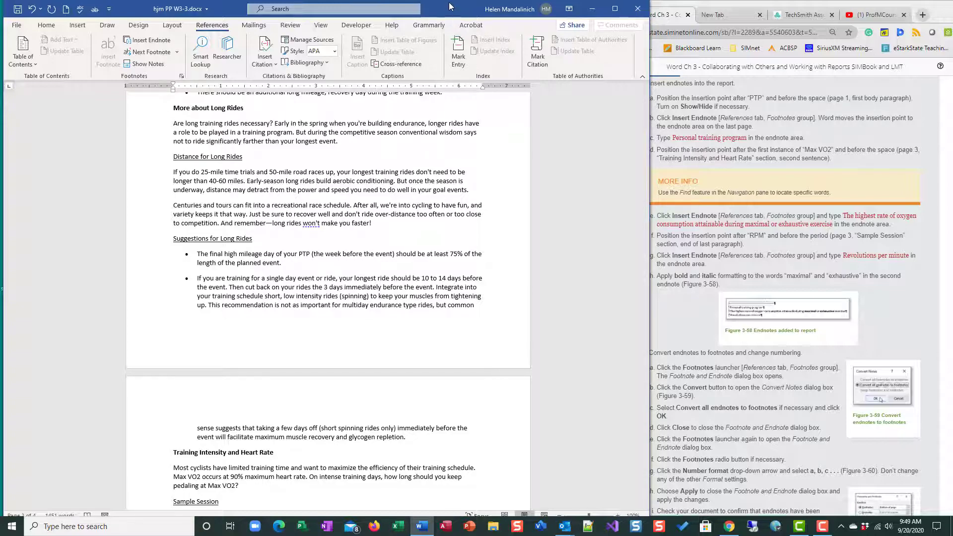
drag(450, 9, 449, 0)
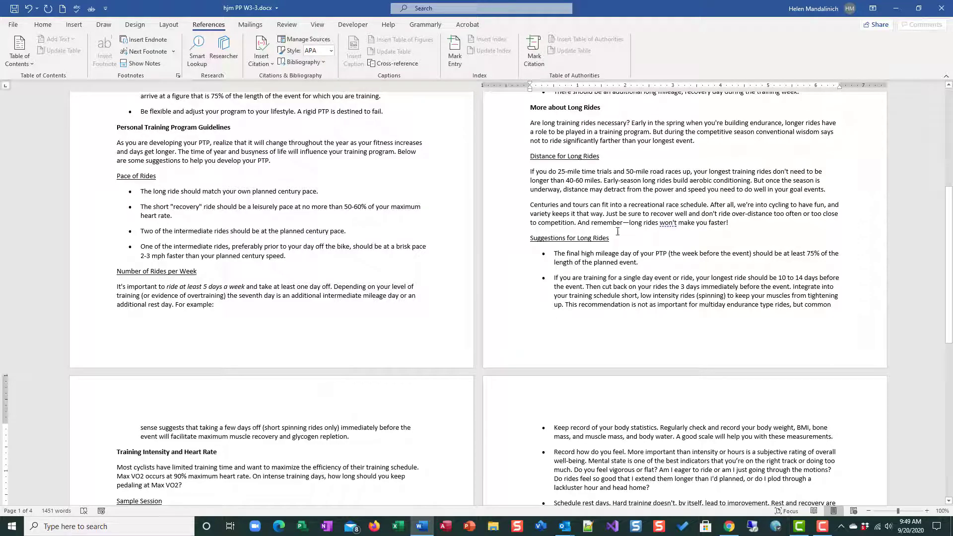
click(918, 8)
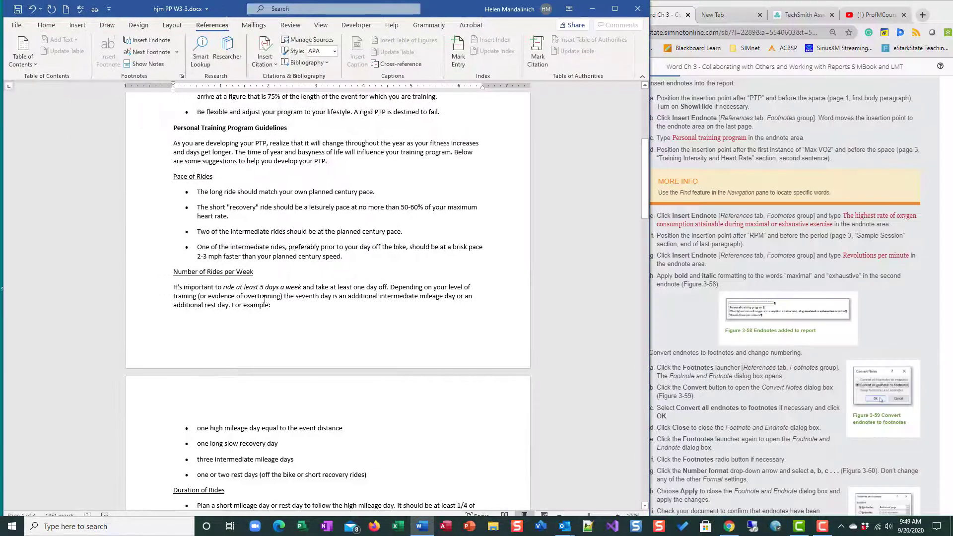
scroll(353, 366, down, 20)
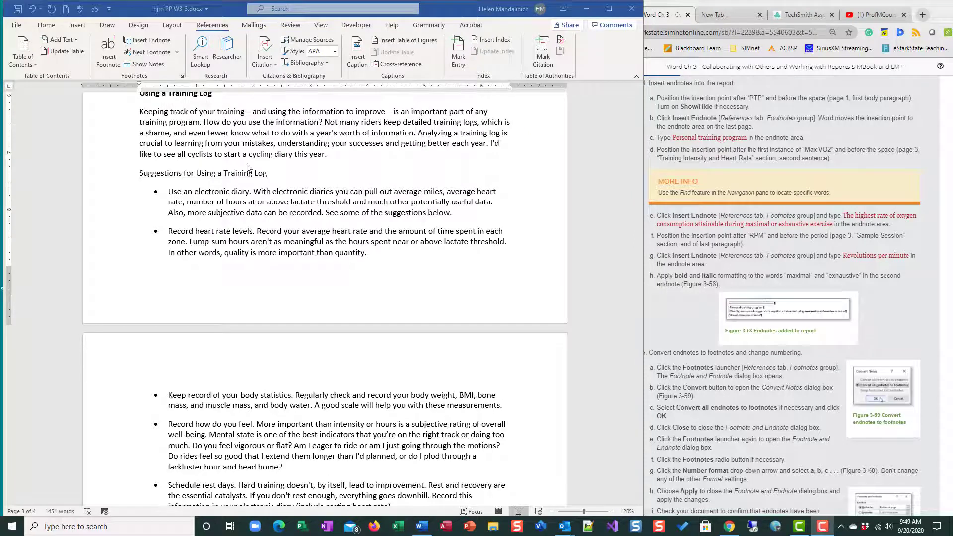
scroll(348, 238, up, 10)
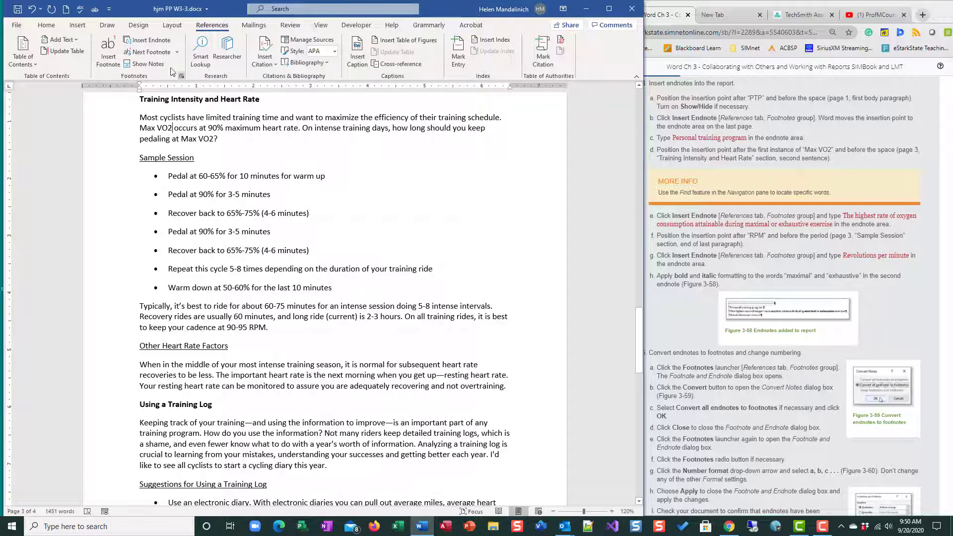
click(163, 43)
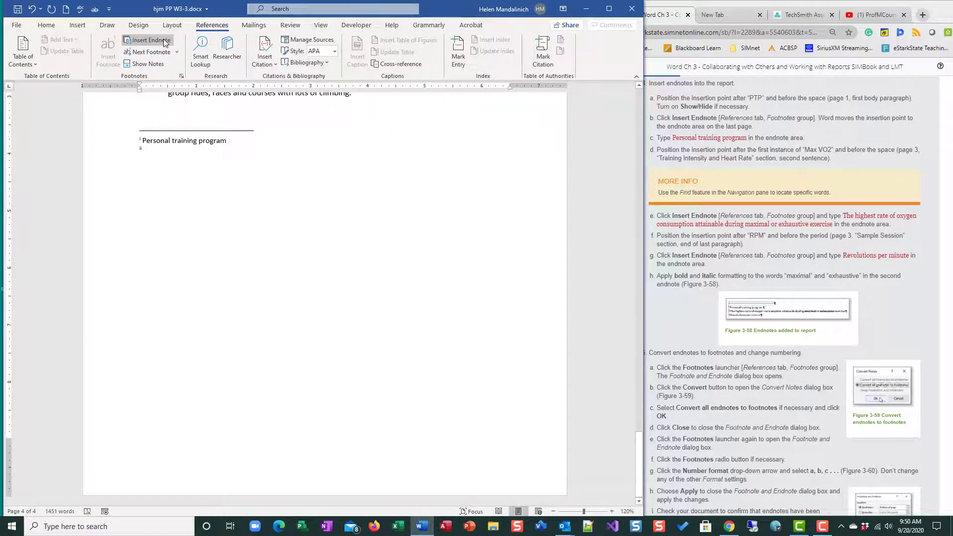
Step: Enter "The highest rate of oxygen consumption attainable during maximal or exhaustive exercise" as the text of the second endnote
text(The highes)
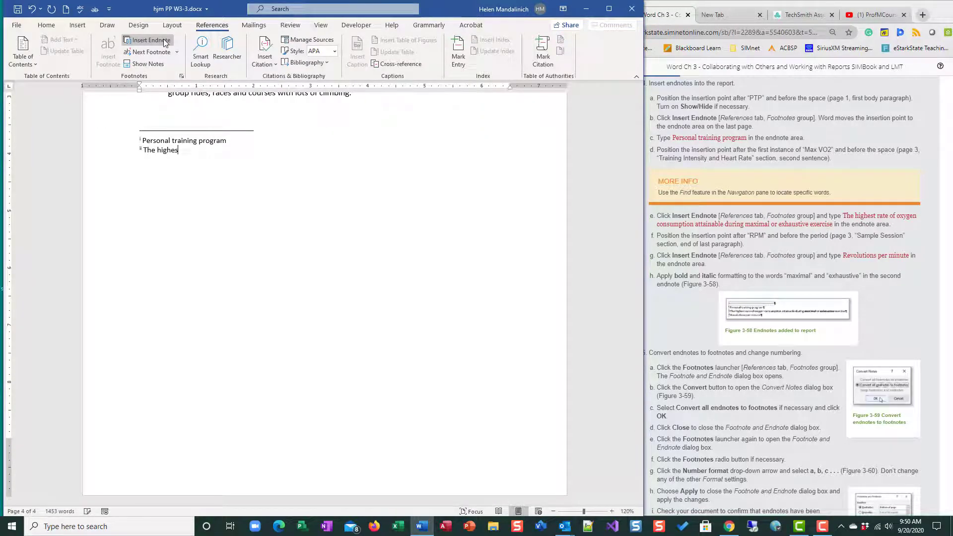
text(t rate of e)
key(BackSpace)
key(BackSpace)
text(o)
text(xygen consu)
text(mption attainable)
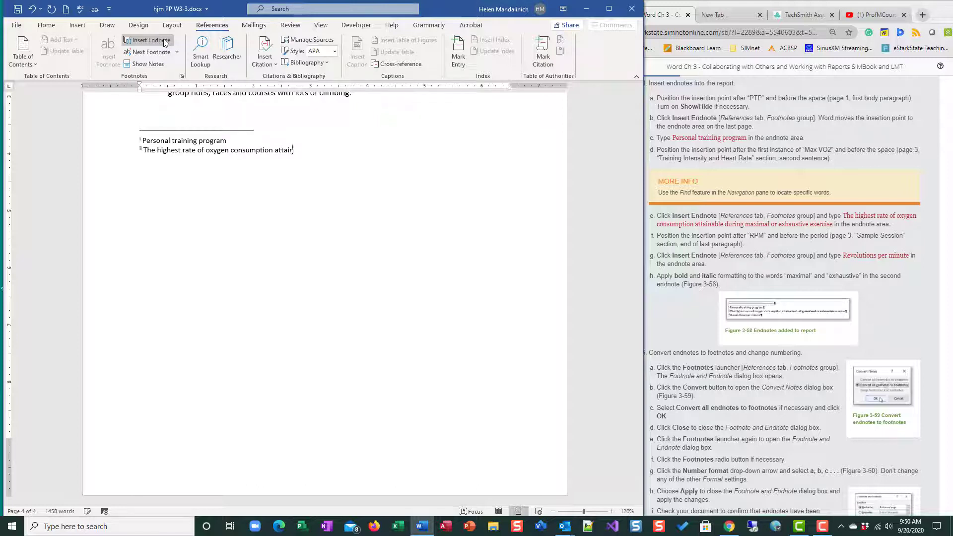
text( during maximal or exha)
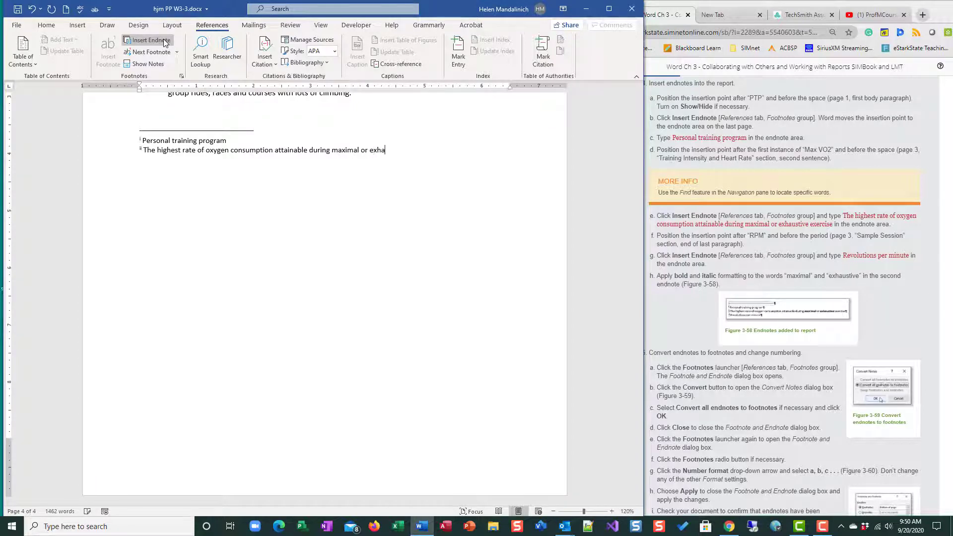
text(ustive exercise)
Step: Insert an endnote after "RPM" and before the period in the last paragraph of the Sample Session section
scroll(296, 248, up, 3)
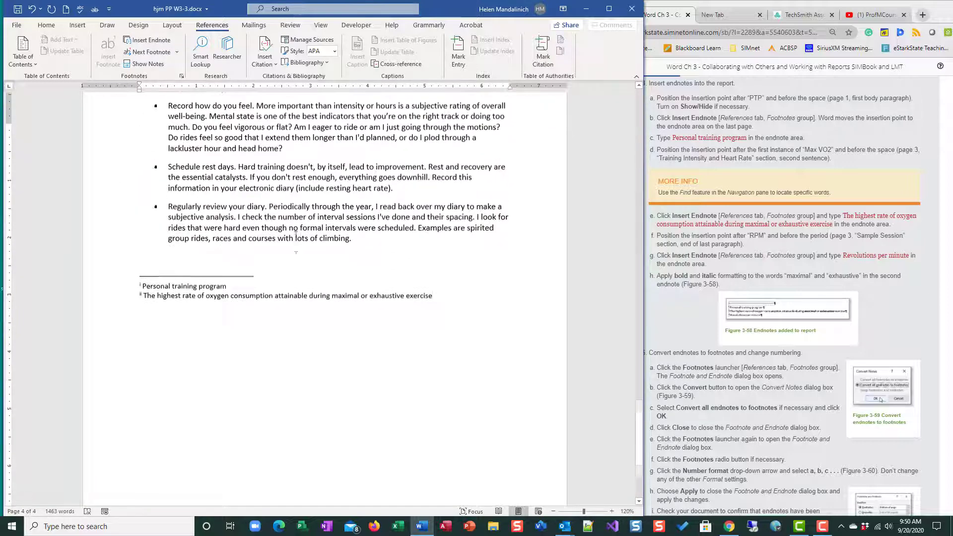
scroll(296, 253, up, 6)
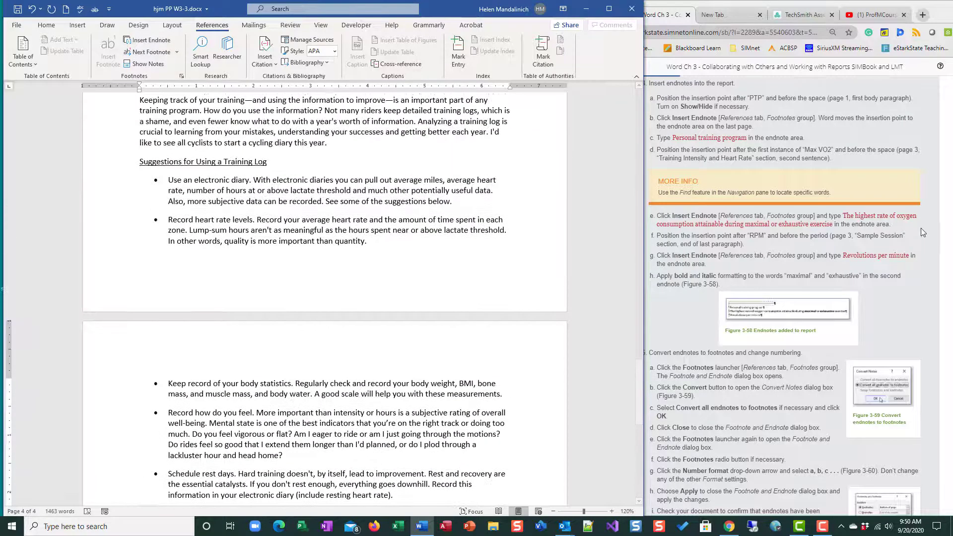
scroll(383, 282, up, 4)
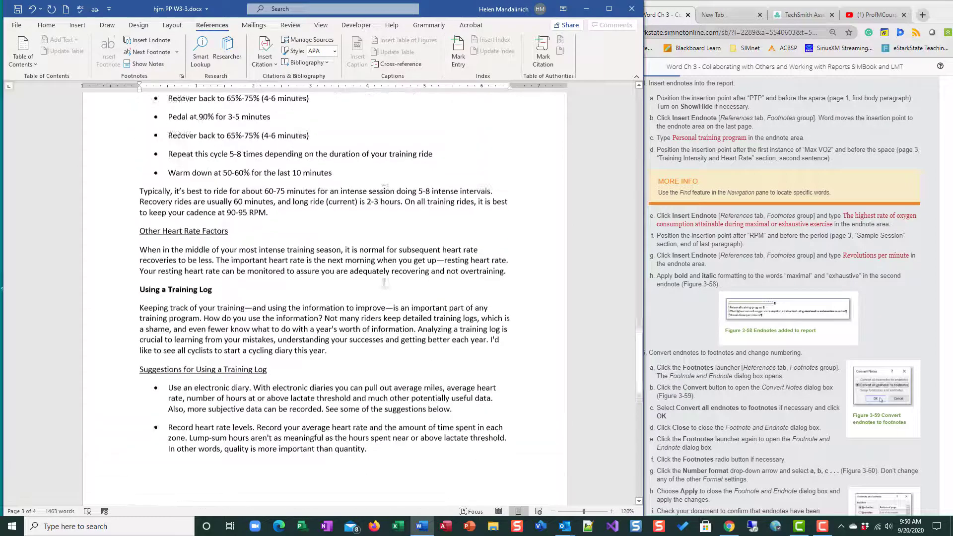
scroll(383, 282, up, 15)
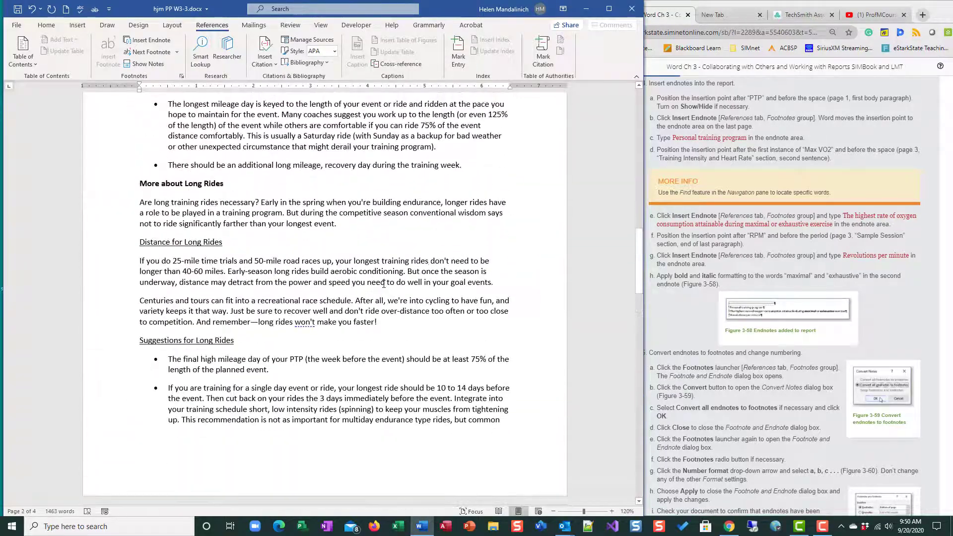
scroll(384, 282, up, 2)
scroll(384, 282, down, 10)
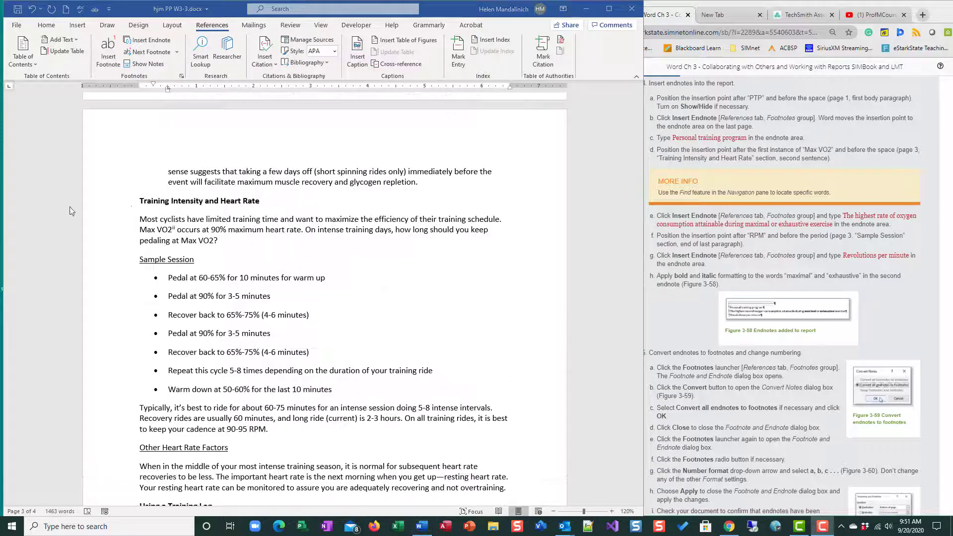
scroll(215, 271, down, 1)
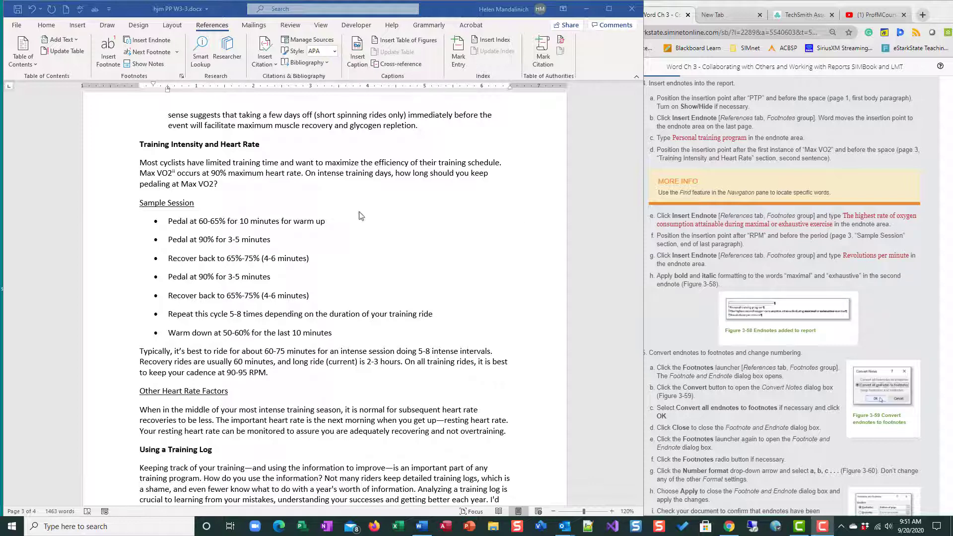
click(276, 373)
click(266, 373)
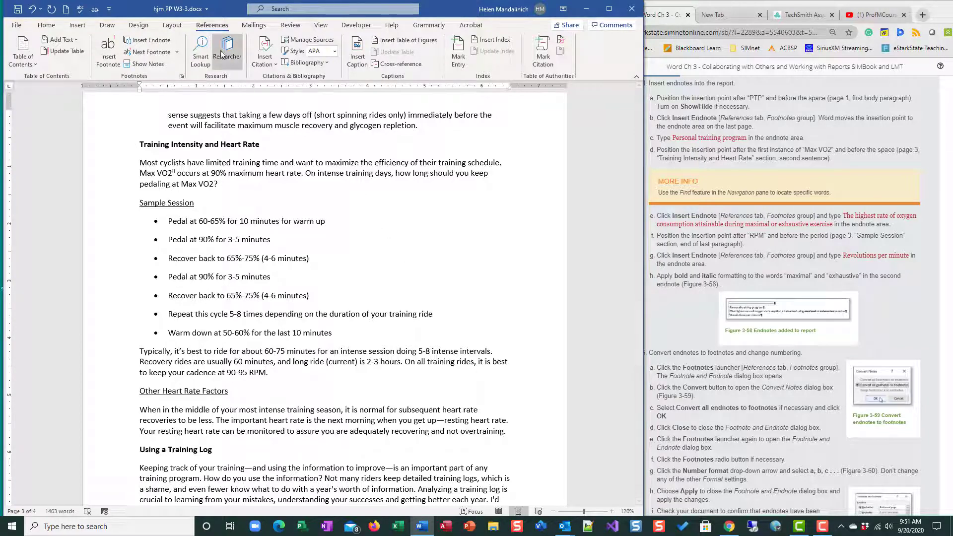
click(151, 41)
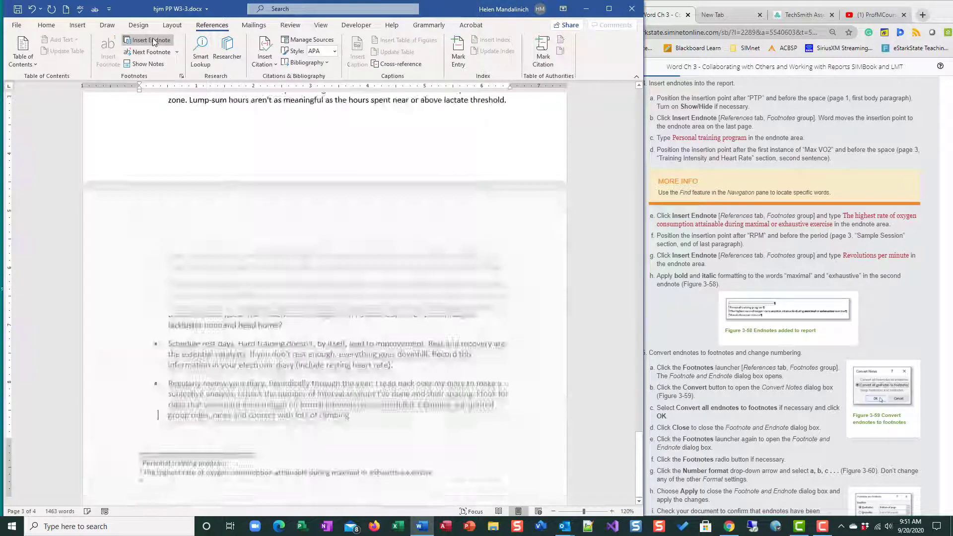
Step: Enter "Revolutions per minute" as the text of the third endnote
text(Revolut)
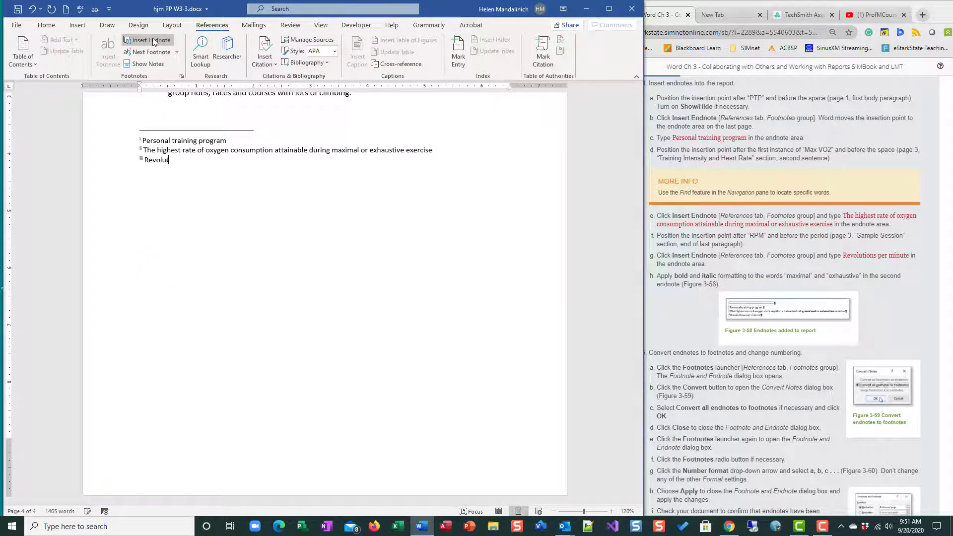
text(ions bp)
text(r minute)
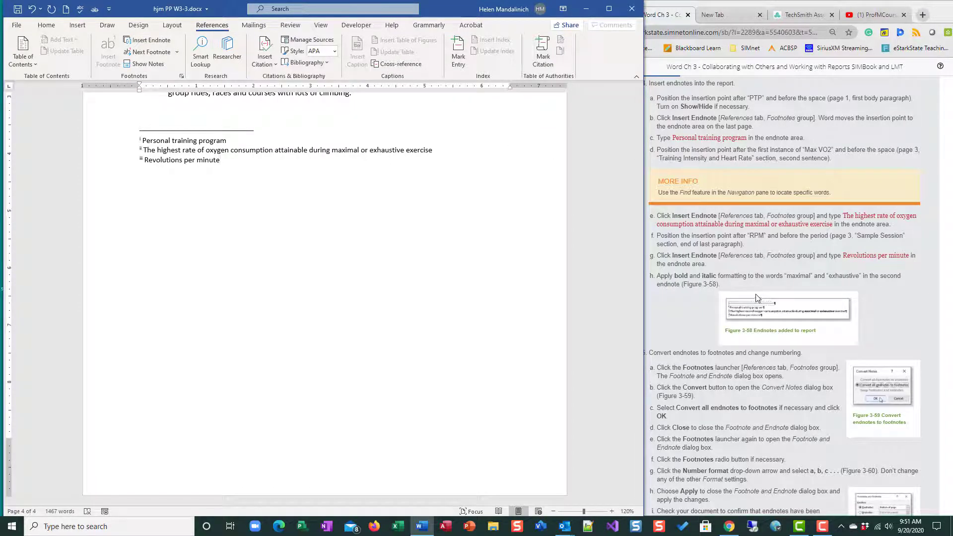
scroll(289, 321, up, 10)
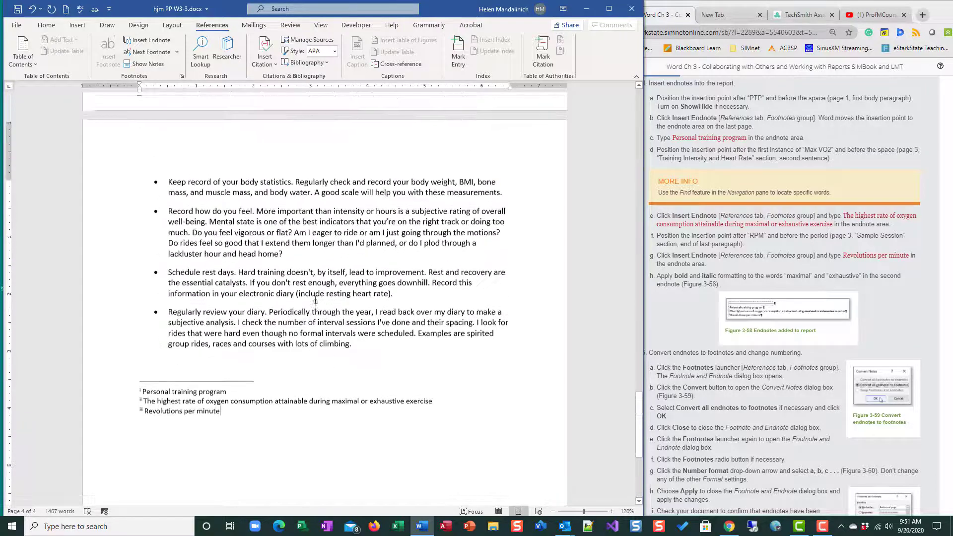
scroll(310, 301, down, 10)
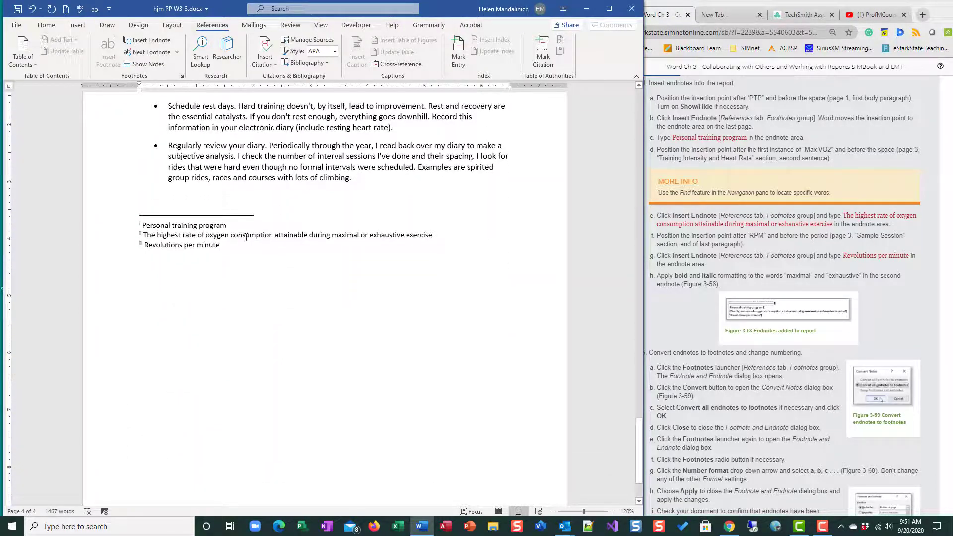
Step: Apply bold and italic formatting to the words "maximal" and "exhaustive" in the second endnote, and save the document
double_click(343, 235)
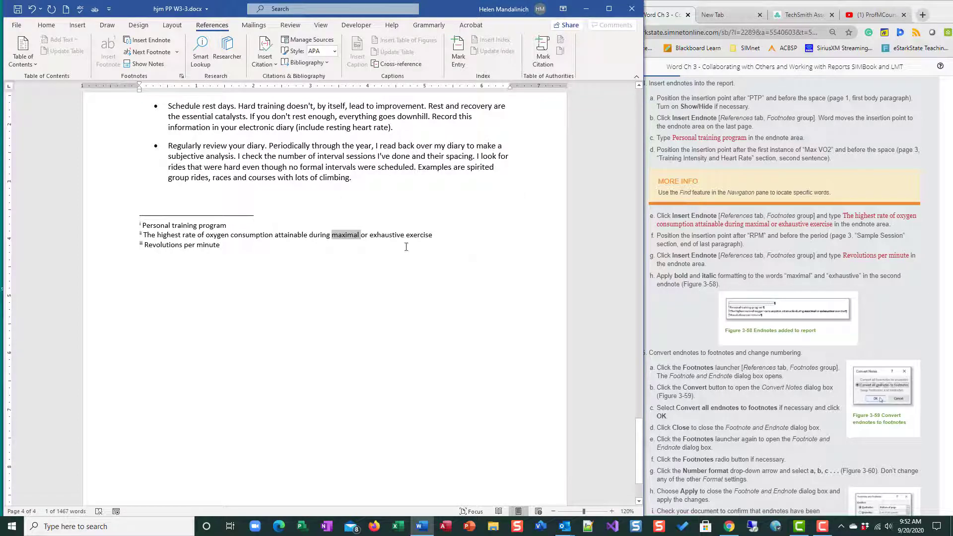
ctrl+double_click(396, 235)
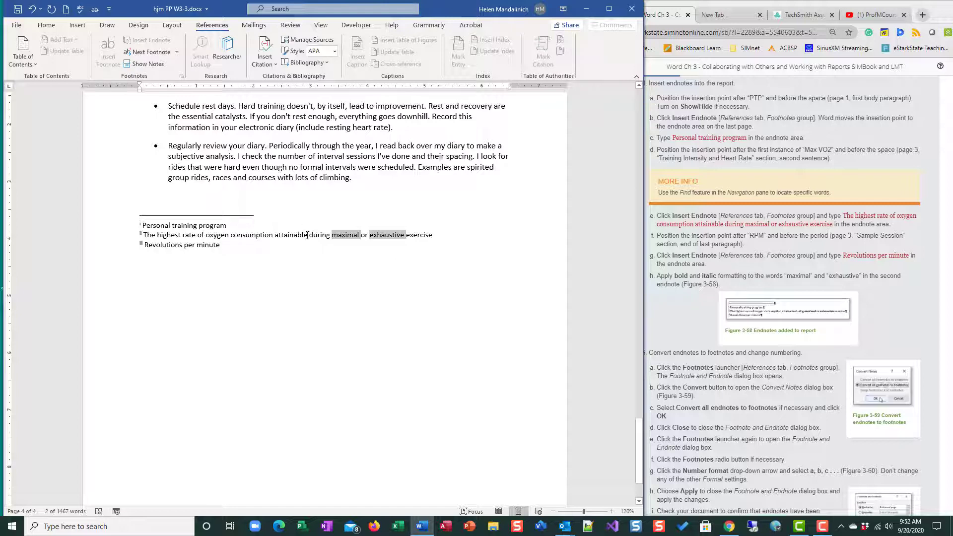
right_click(342, 235)
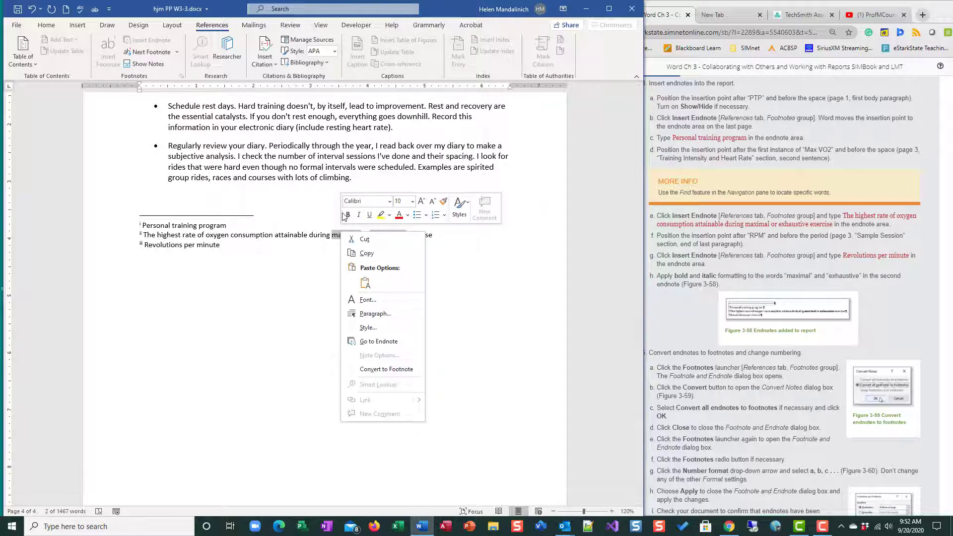
click(346, 215)
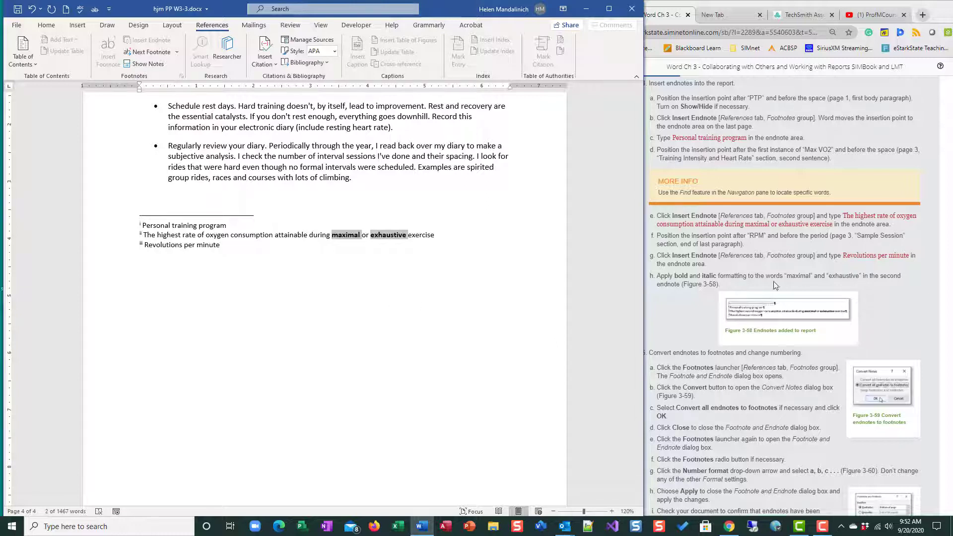
right_click(340, 236)
click(356, 216)
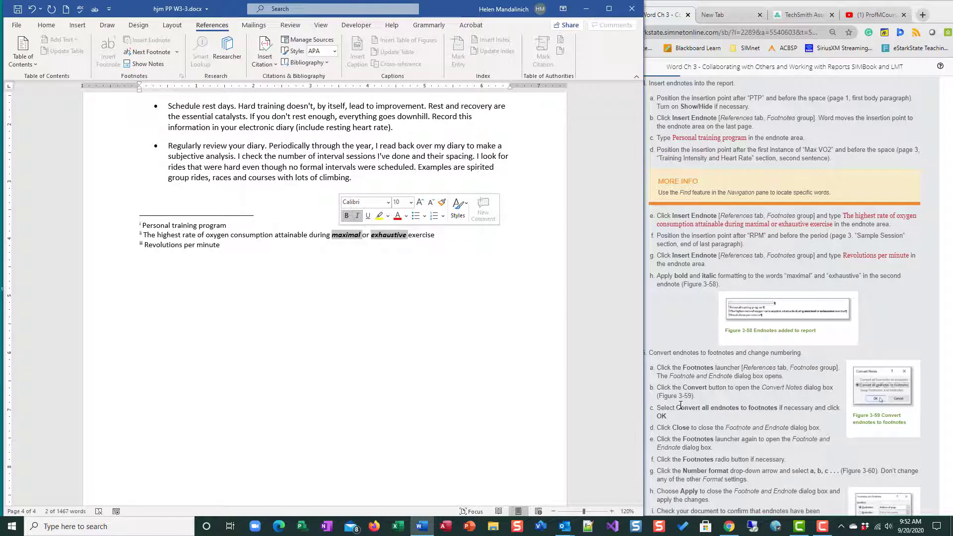
scroll(681, 406, down, 3)
click(394, 350)
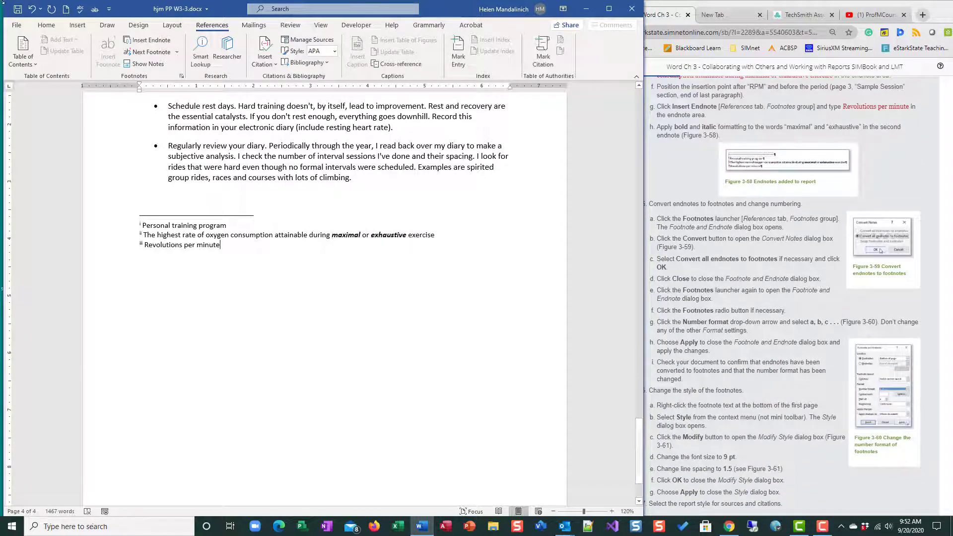
click(18, 9)
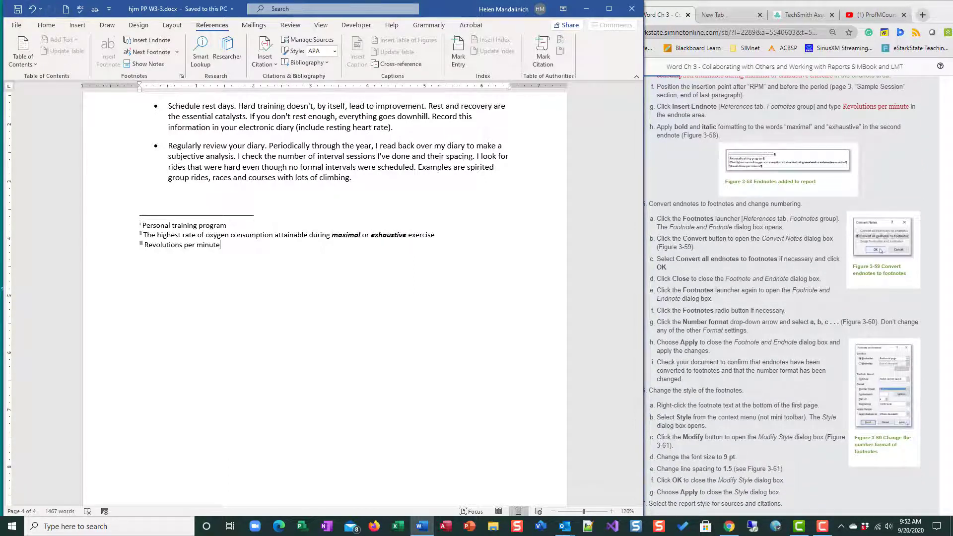
Step: Review the endnote reference marks throughout the report, starting with the one after "PTP" in the first body paragraph
click(713, 246)
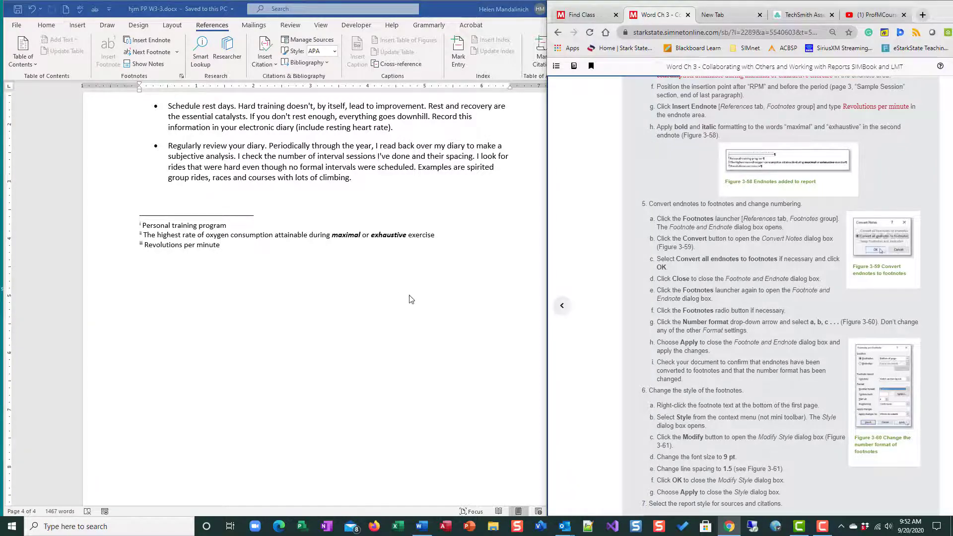
scroll(393, 295, up, 3)
scroll(394, 295, up, 20)
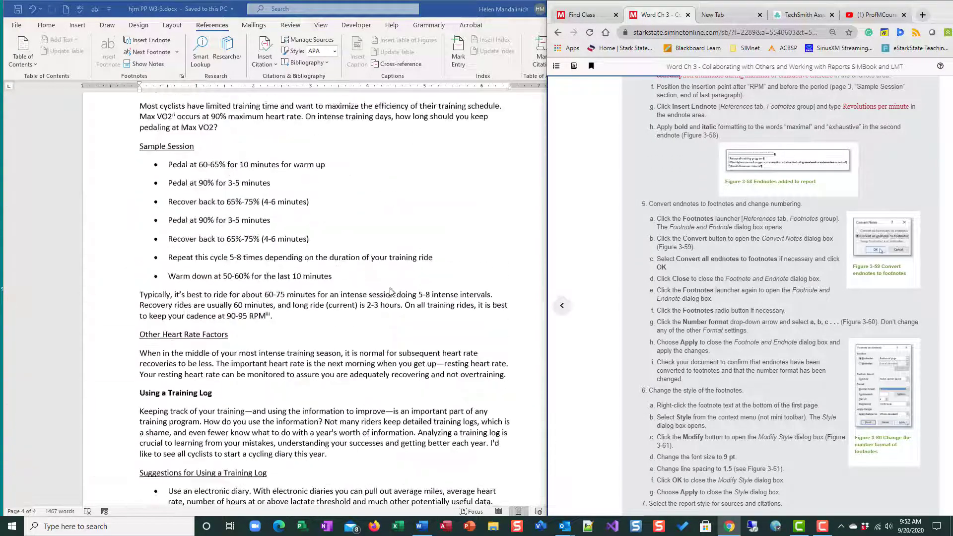
key(ctrl+Home)
click(228, 278)
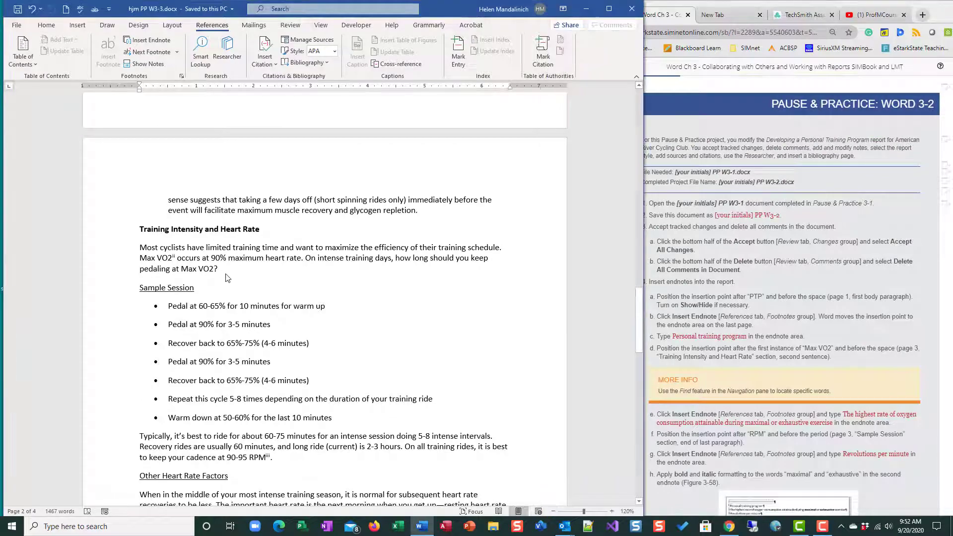
key(ctrl+Home)
scroll(303, 130, down, 2)
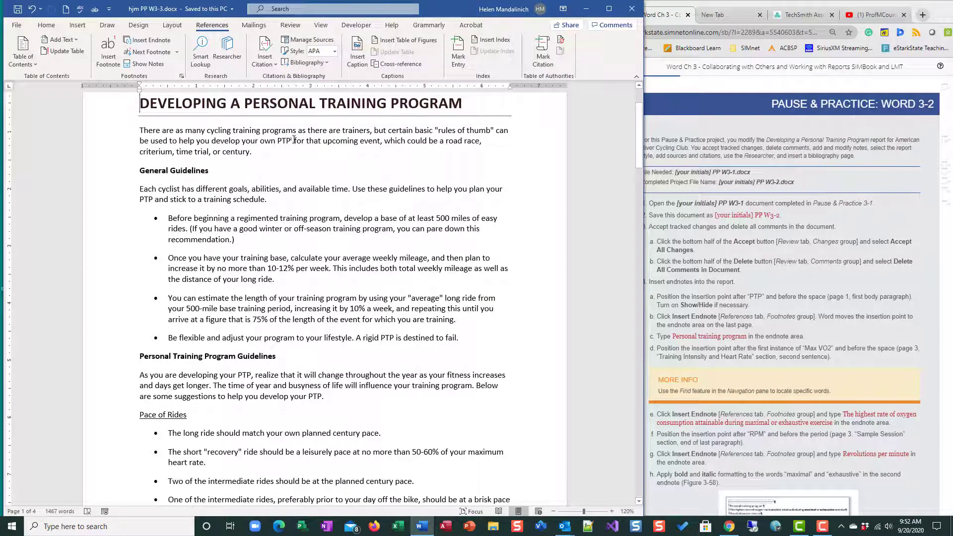
scroll(783, 344, down, 20)
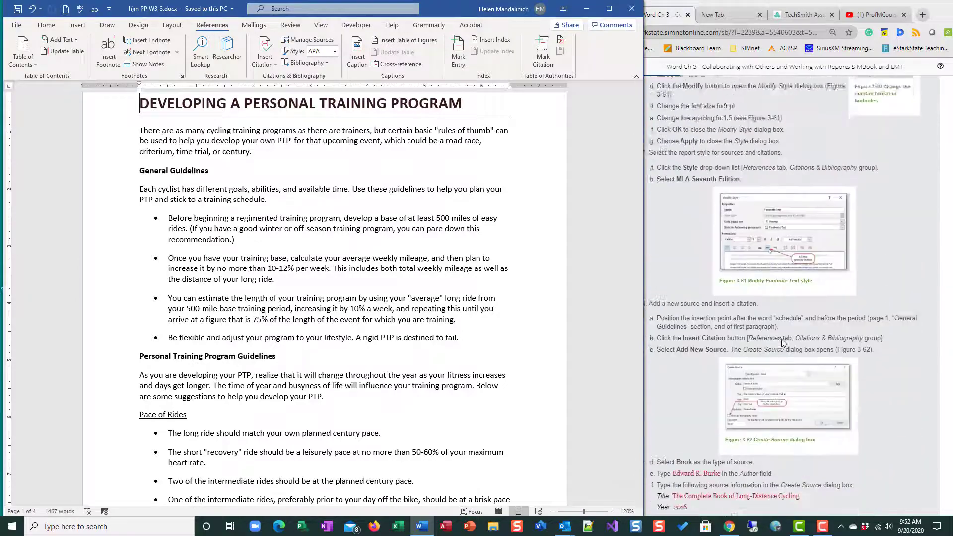
scroll(198, 493, down, 4)
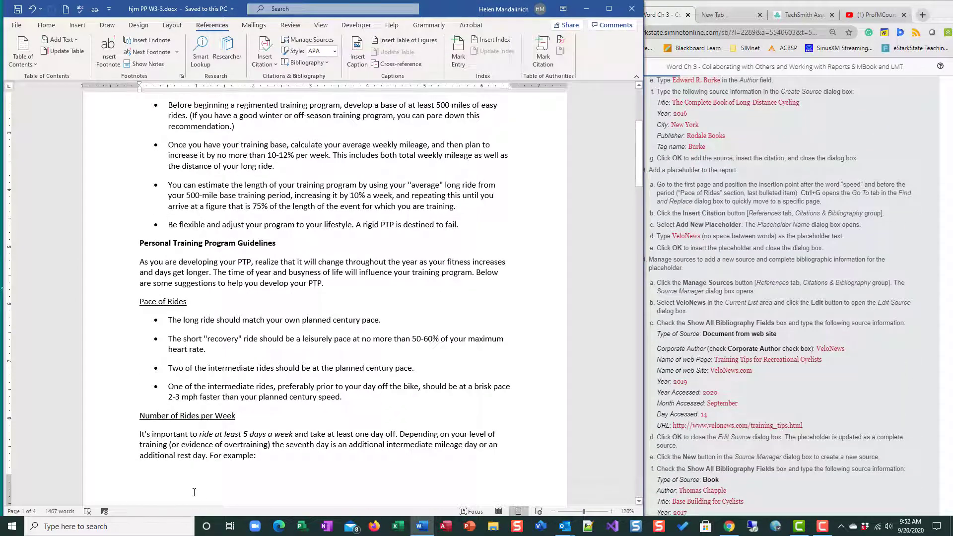
scroll(197, 493, down, 20)
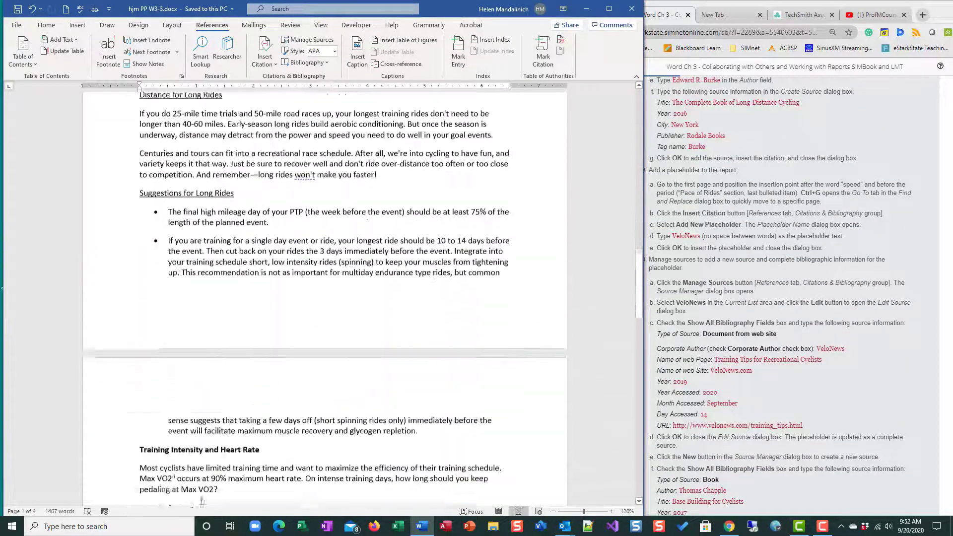
scroll(202, 503, down, 10)
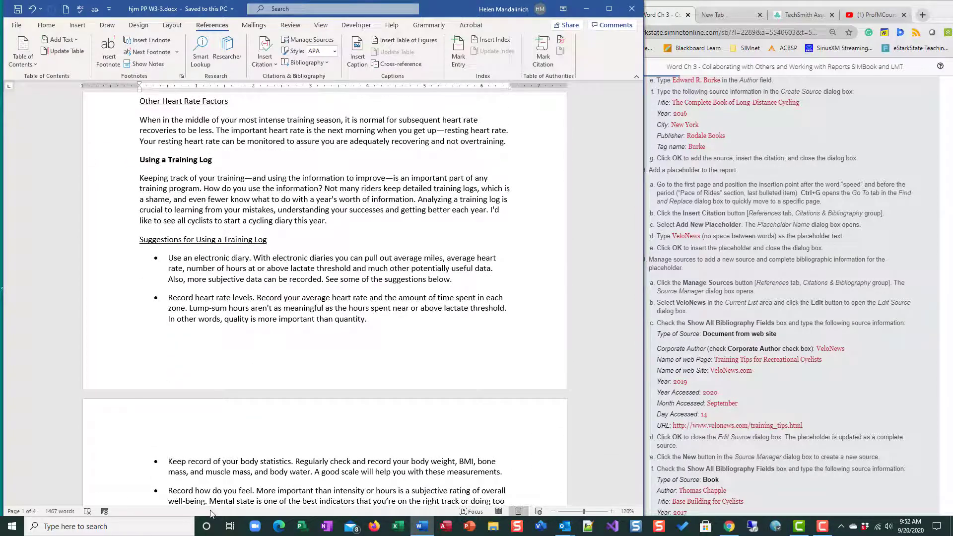
key(ctrl+Home)
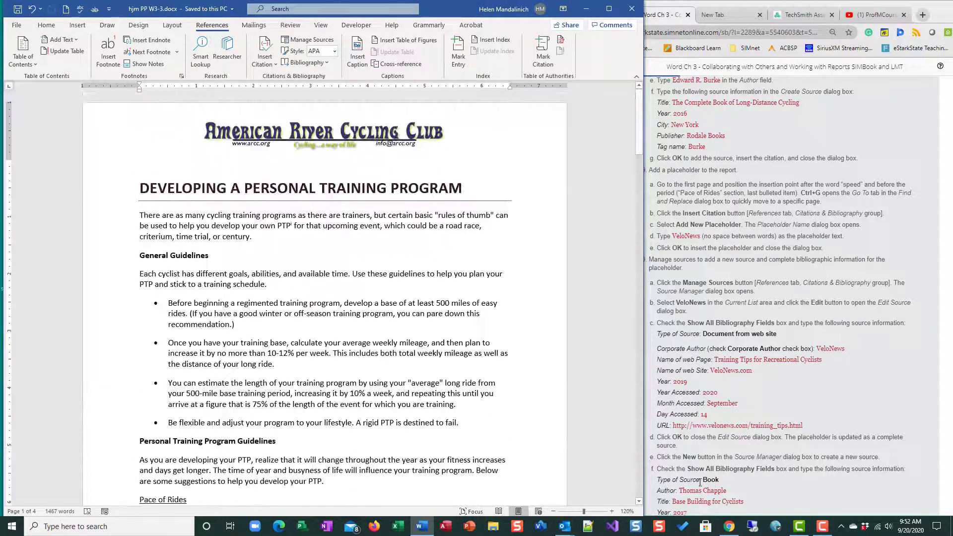
Step: Following the instructions for step 5, convert all endnotes in the report to footnotes and close the Footnote and Endnote settings
click(826, 383)
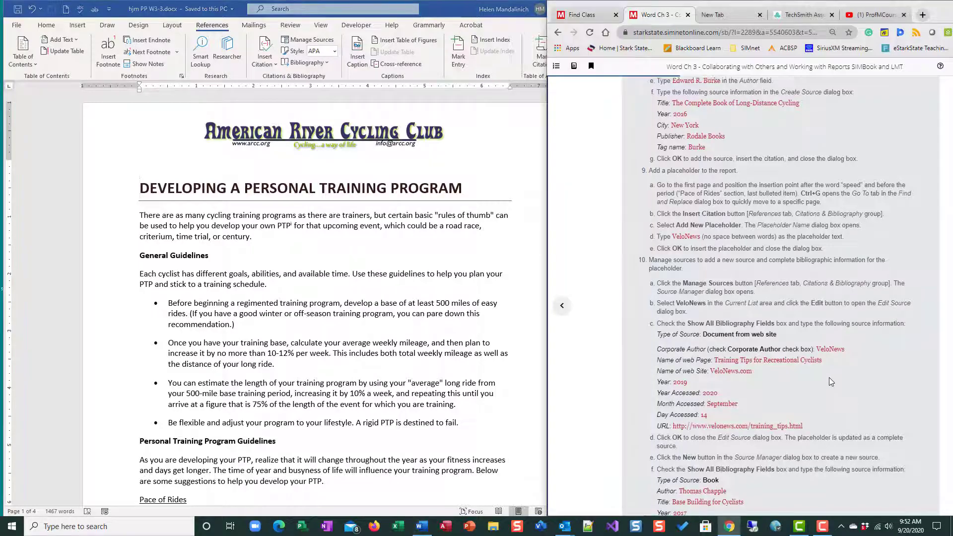
scroll(829, 378, up, 10)
scroll(828, 380, up, 4)
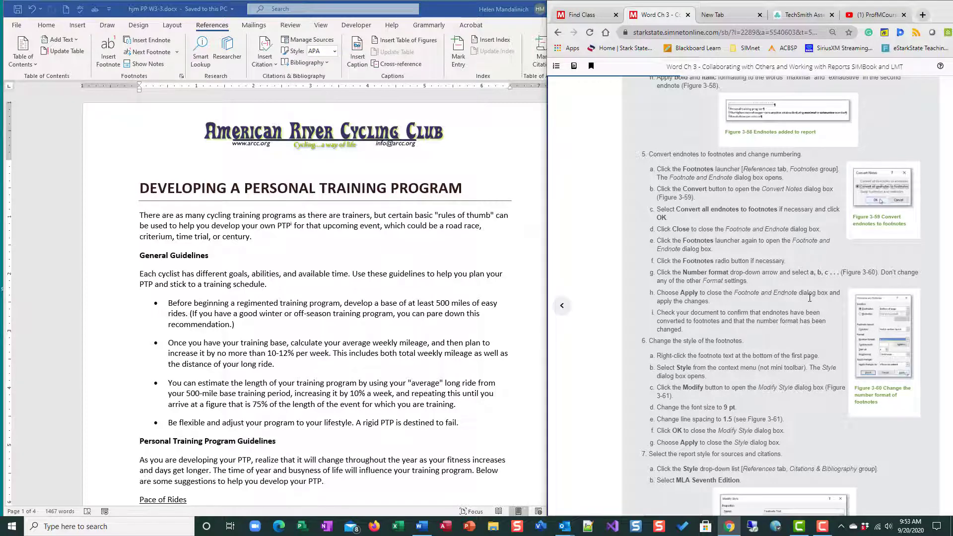
scroll(652, 205, up, 1)
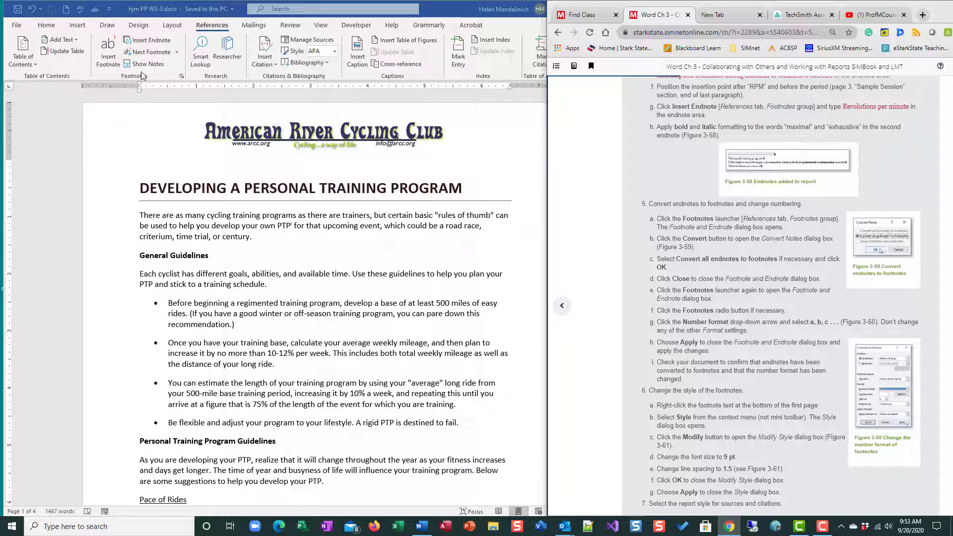
click(182, 76)
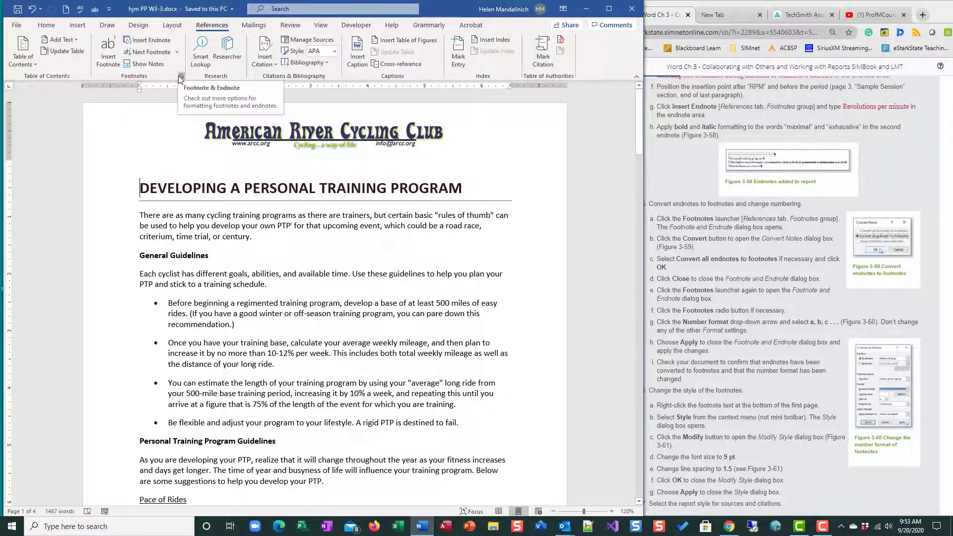
click(181, 76)
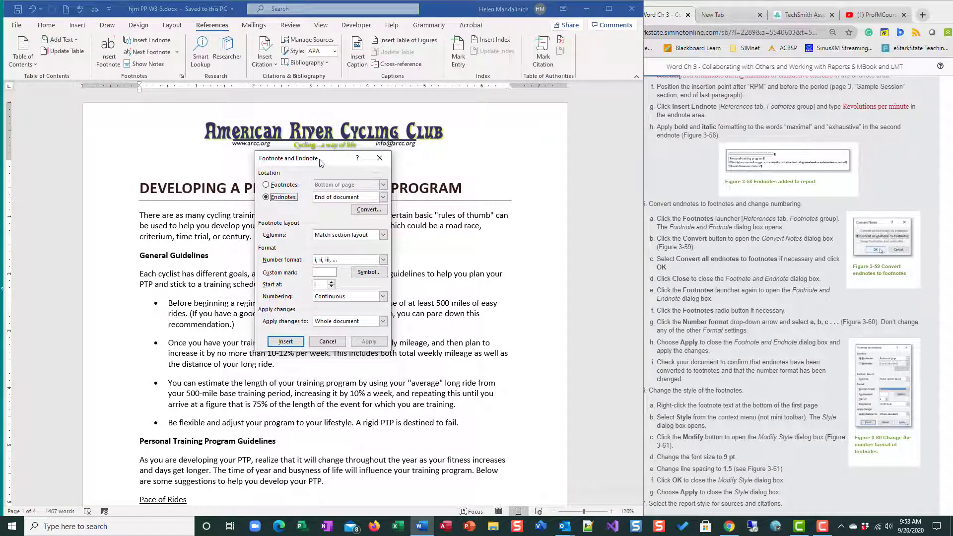
drag(320, 162, 448, 129)
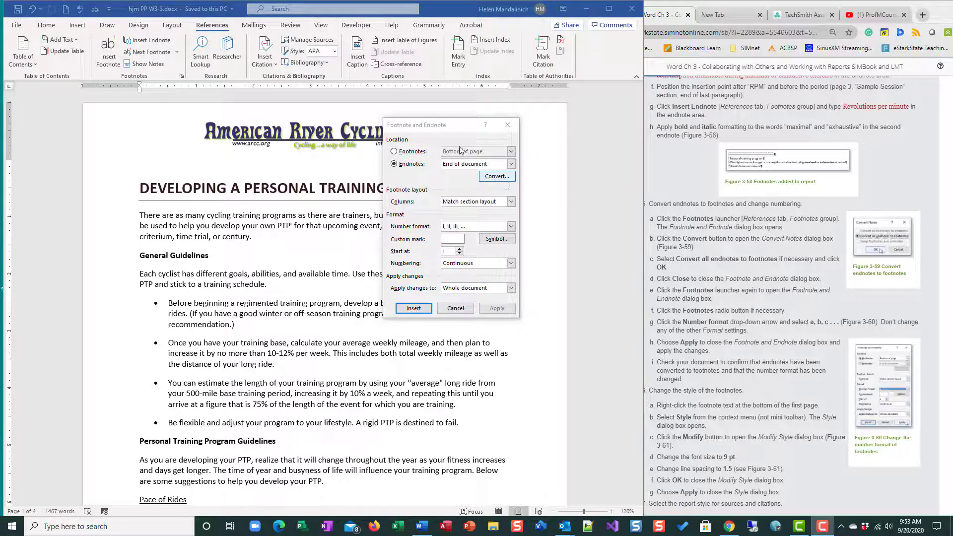
click(497, 178)
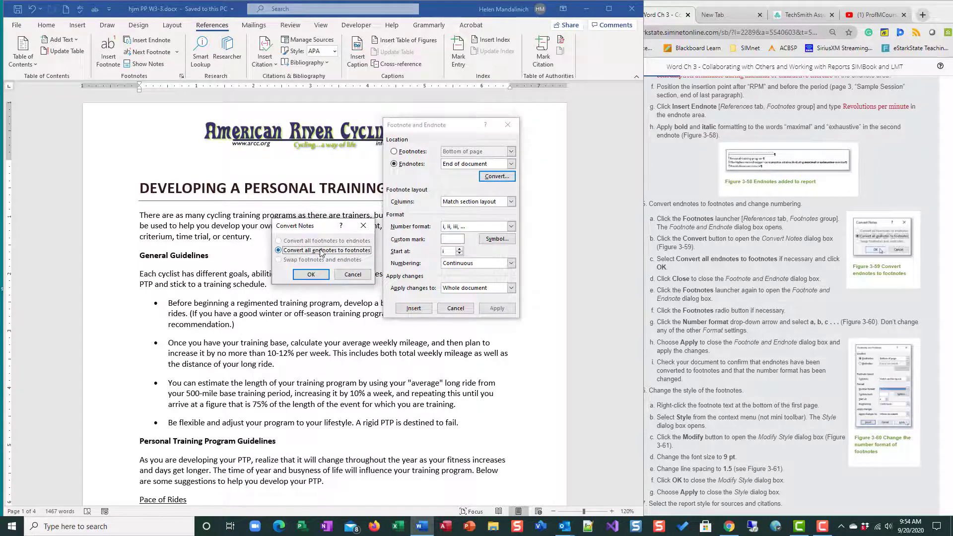
click(313, 276)
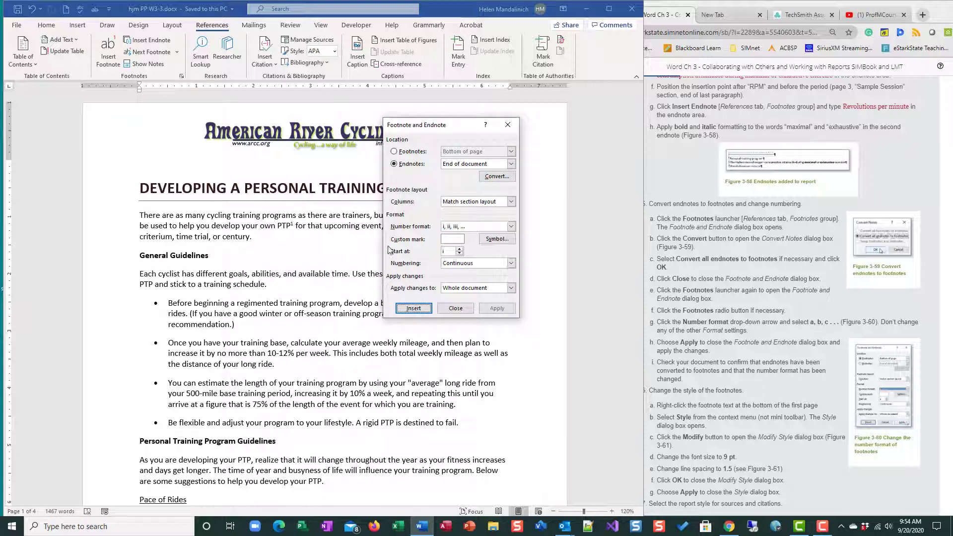
click(463, 309)
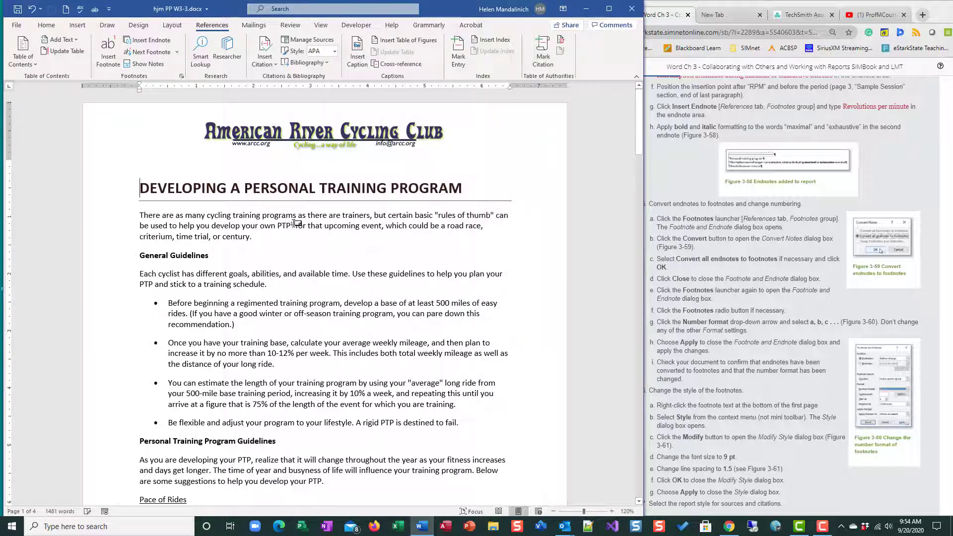
Step: Check the converted footnotes and their reference marks throughout the report, and read the instructions for changing the footnote number format
scroll(305, 293, down, 1)
scroll(305, 293, down, 4)
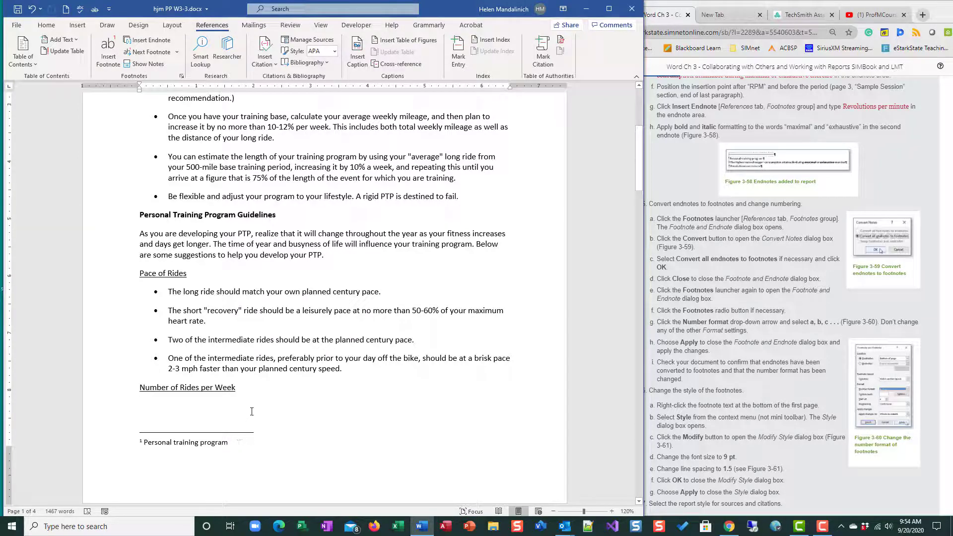
scroll(251, 411, down, 9)
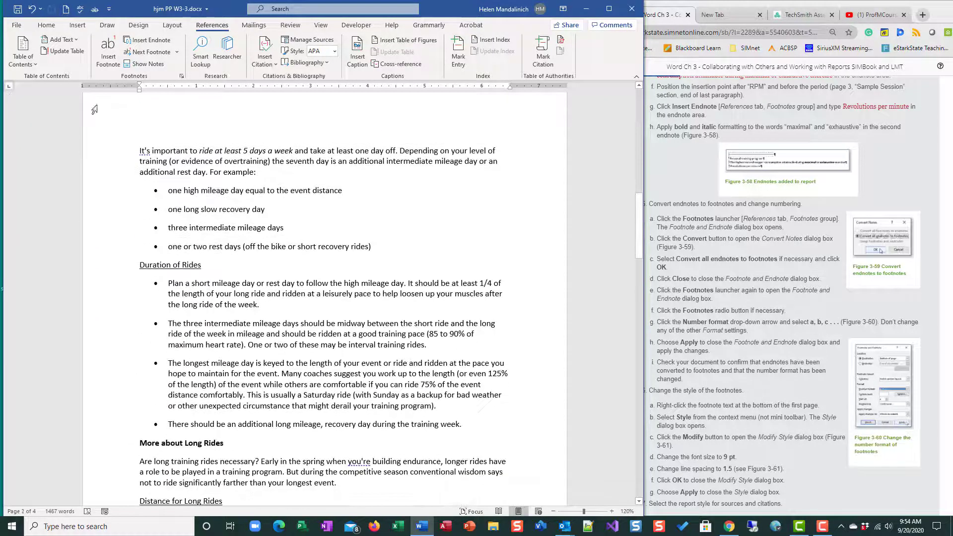
scroll(243, 246, down, 9)
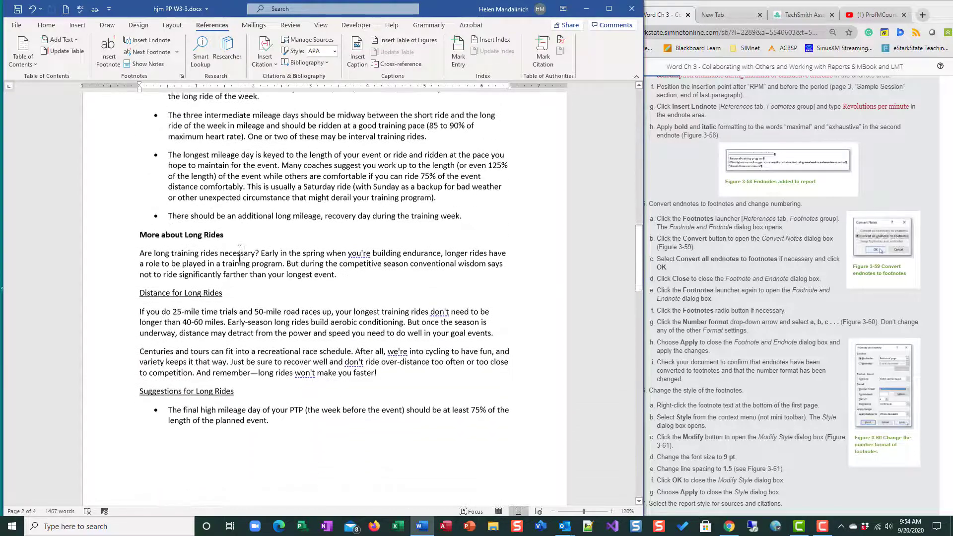
scroll(239, 259, down, 5)
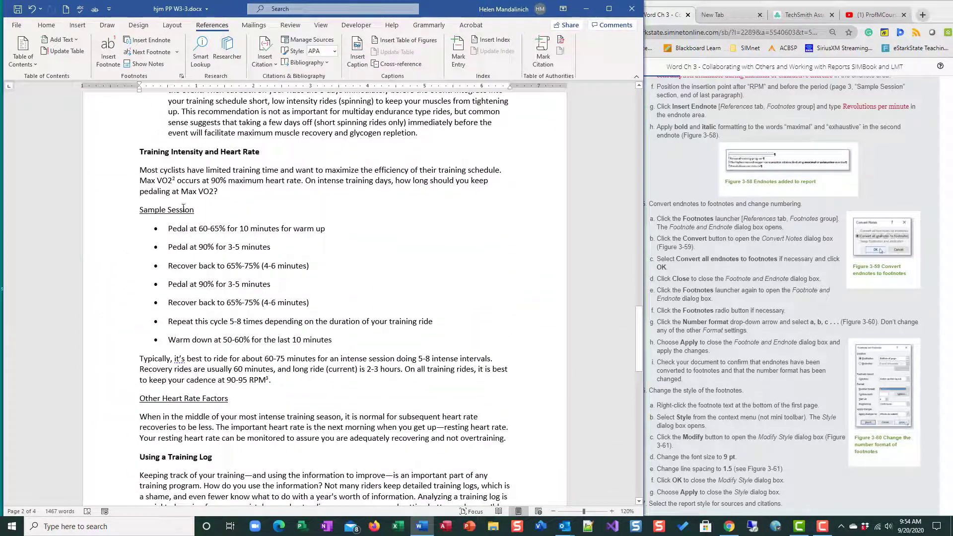
scroll(194, 185, down, 4)
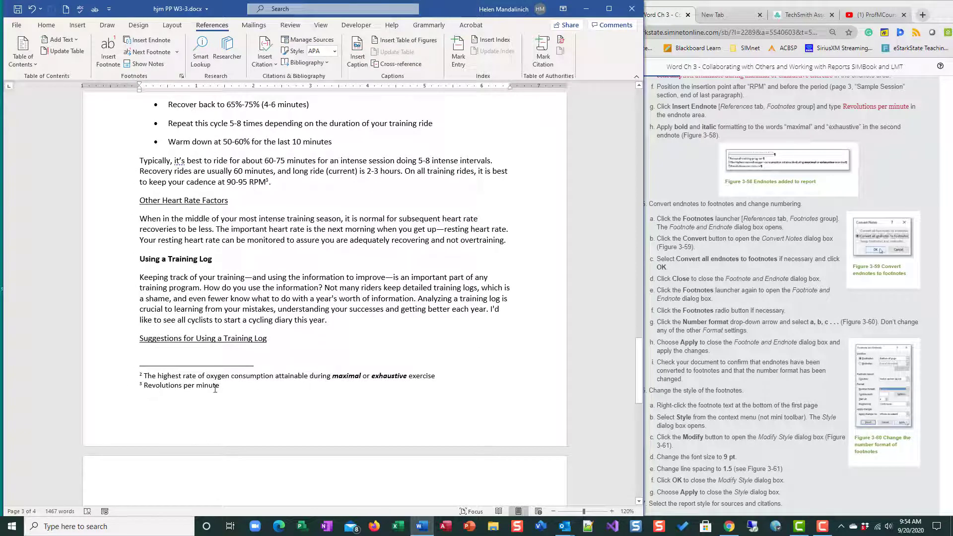
click(687, 303)
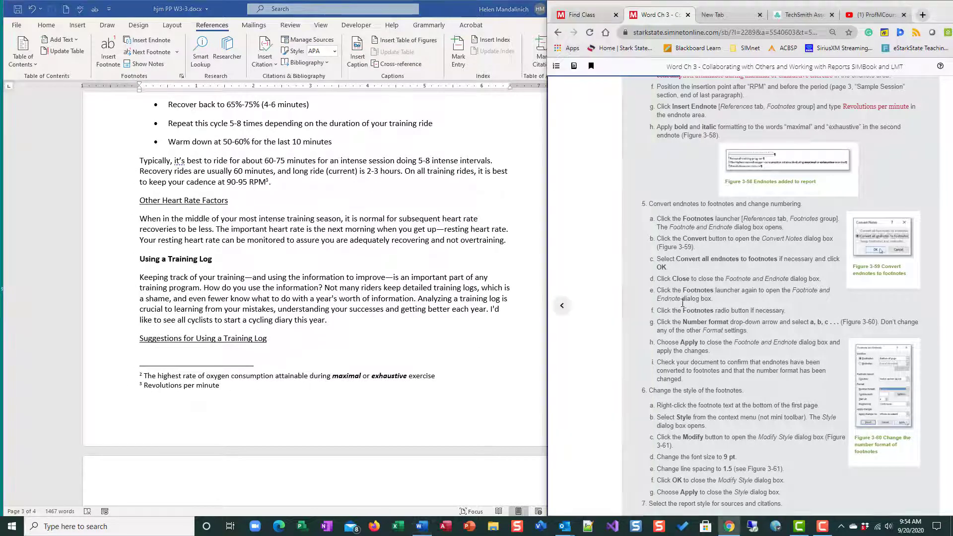
scroll(726, 293, down, 2)
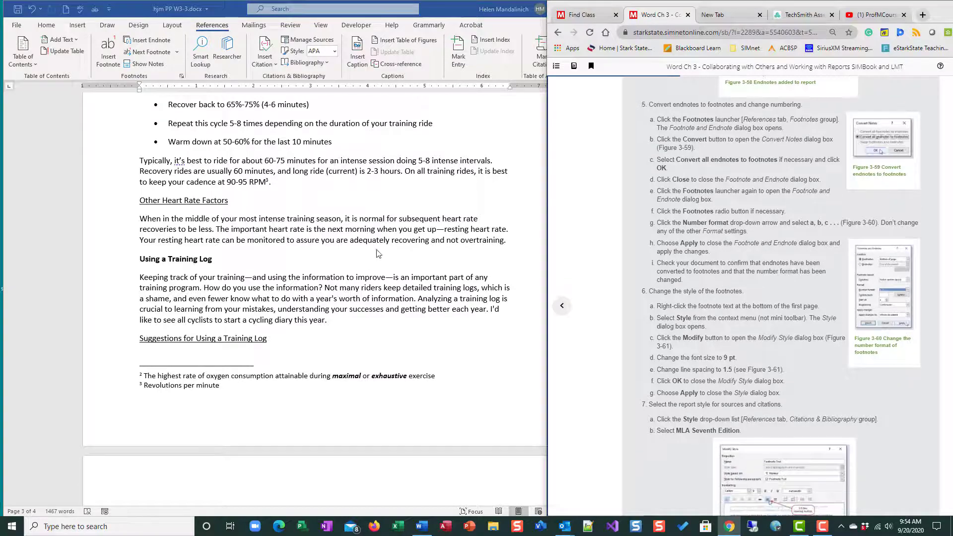
key(Home)
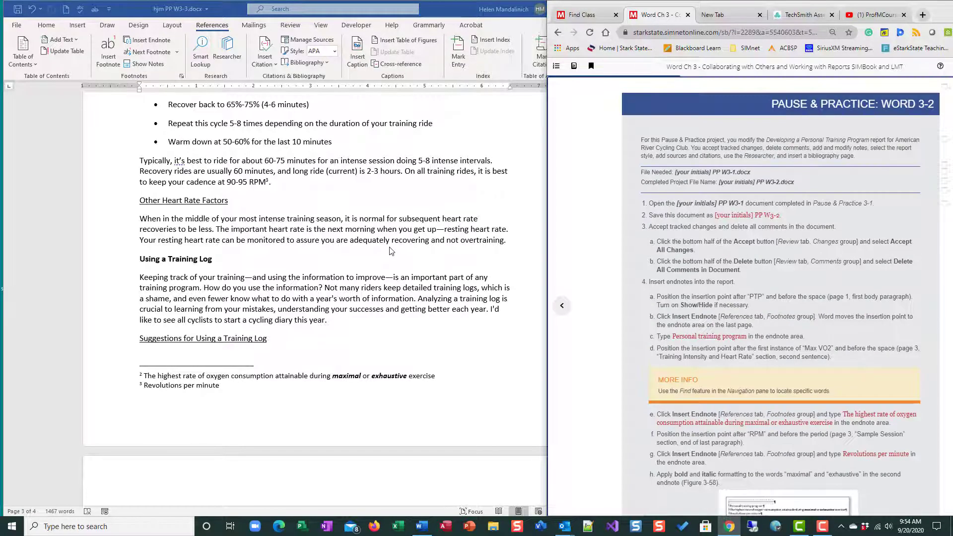
click(391, 250)
key(ctrl+Home)
scroll(781, 290, down, 1)
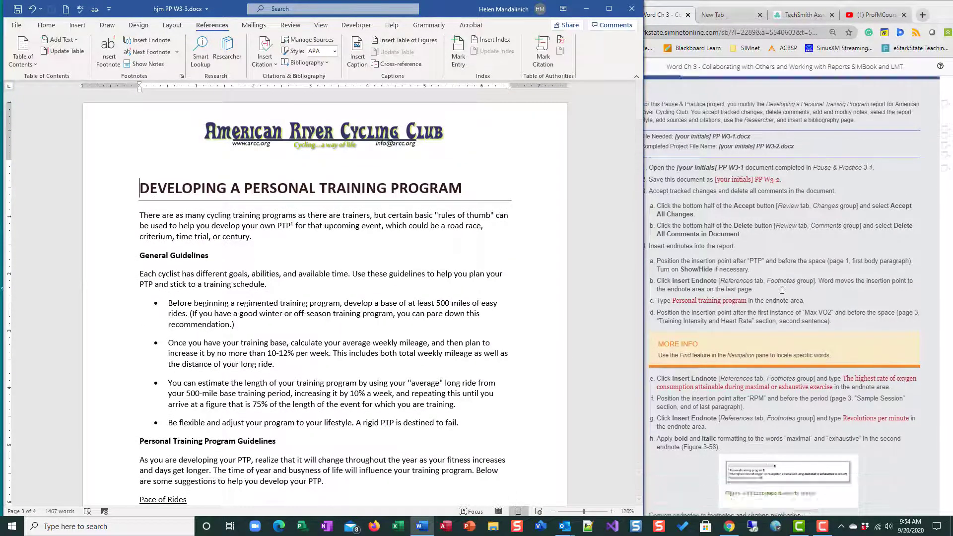
scroll(782, 289, down, 8)
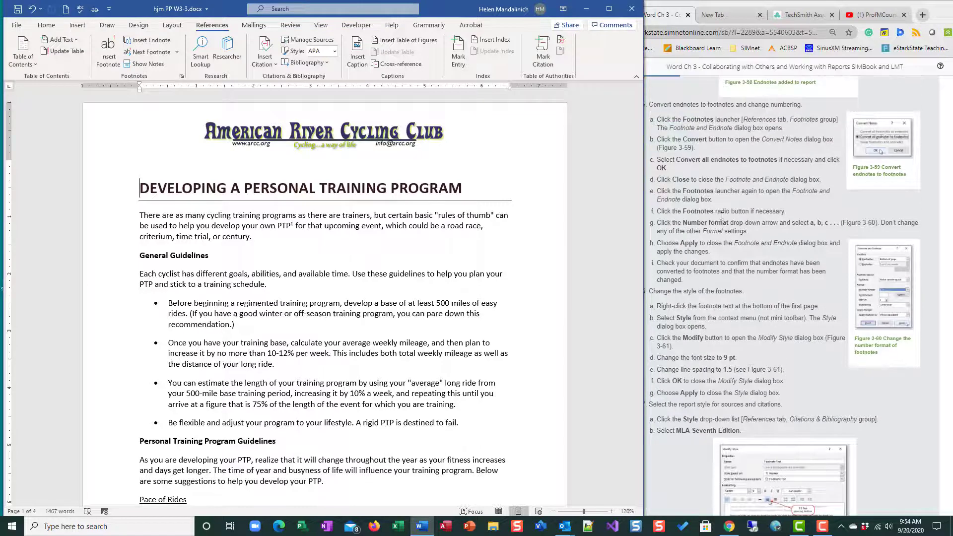
Step: Set the footnote number format to a, b, c, … and apply it to the whole document
click(181, 77)
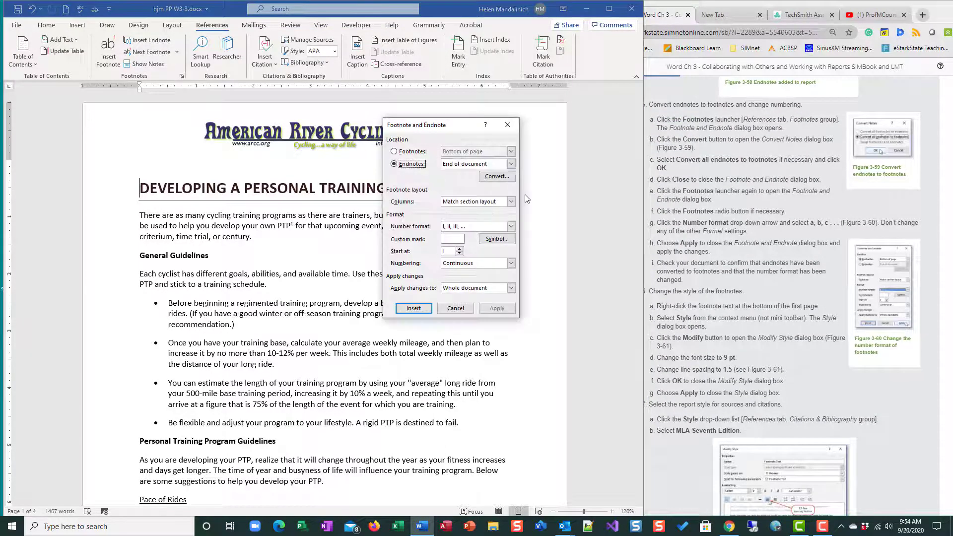
click(511, 226)
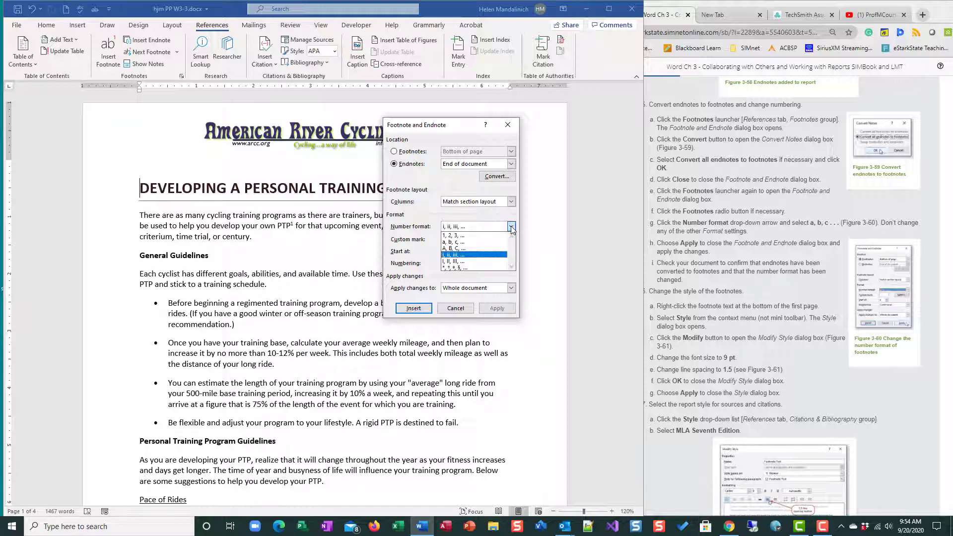
click(475, 242)
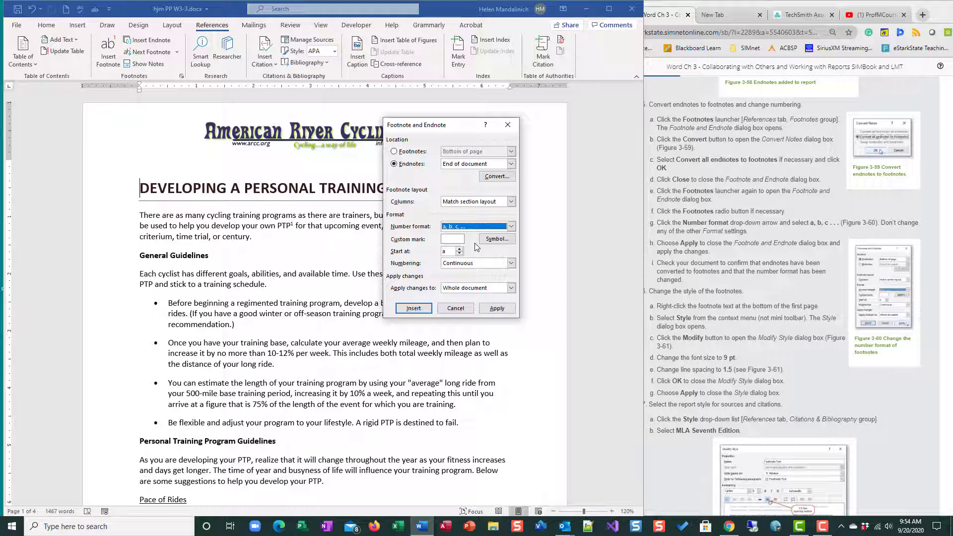
click(501, 312)
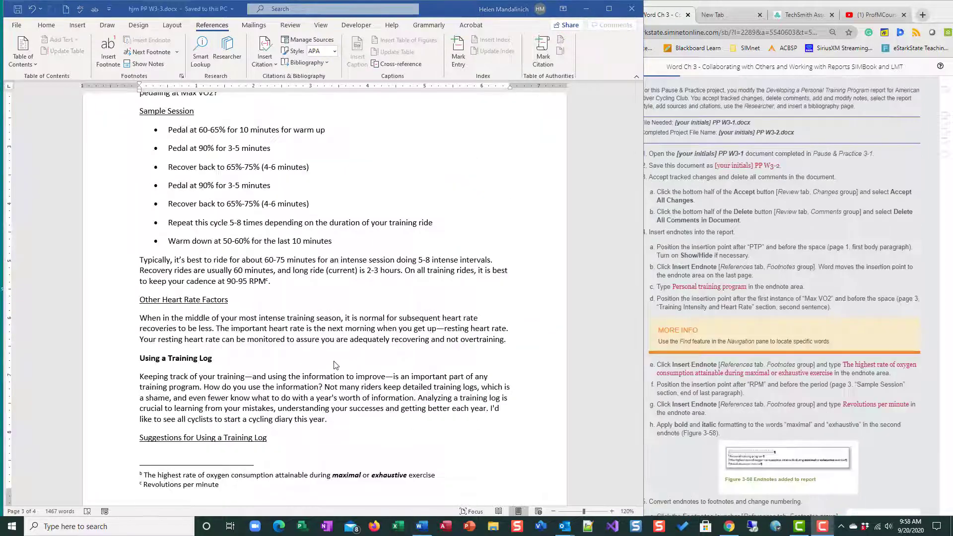
Step: Check the lettered footnotes and their reference marks in the report, and read the step 6 instructions for changing the footnote style
scroll(332, 365, up, 4)
scroll(332, 365, down, 6)
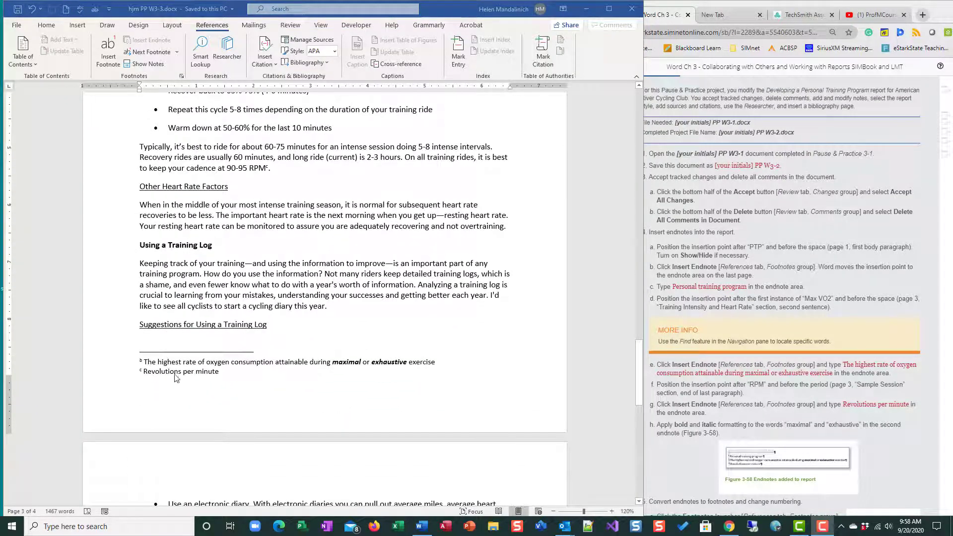
scroll(297, 375, up, 10)
scroll(315, 380, up, 3)
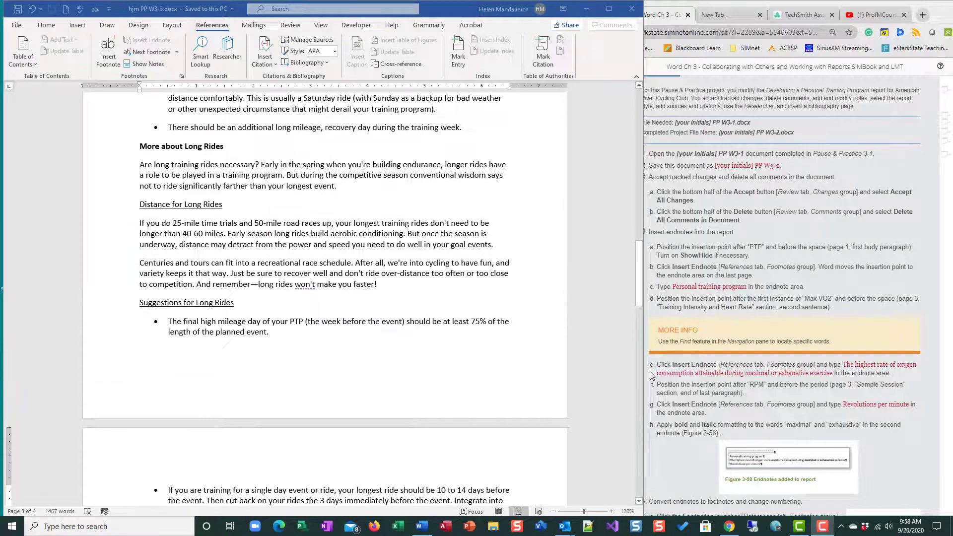
scroll(664, 404, down, 4)
scroll(703, 353, down, 5)
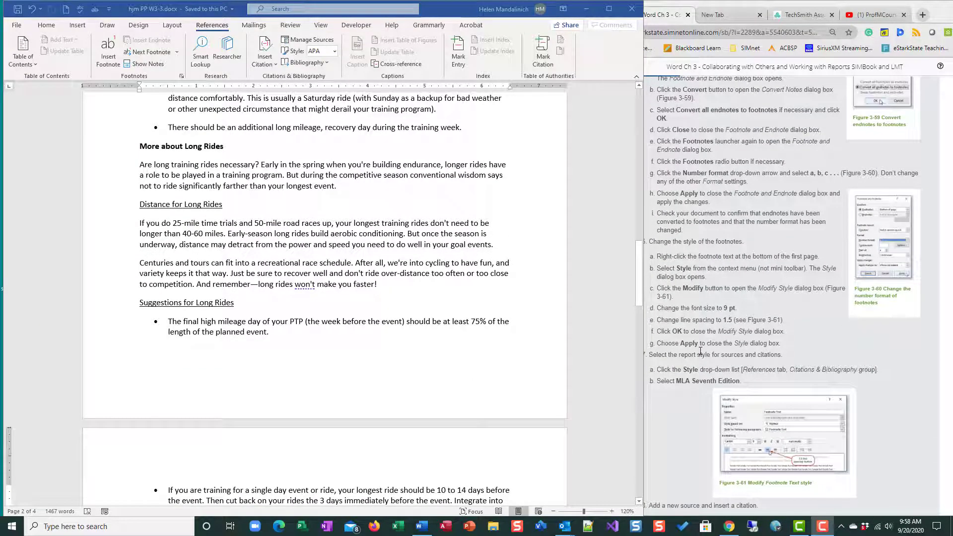
scroll(700, 298, down, 1)
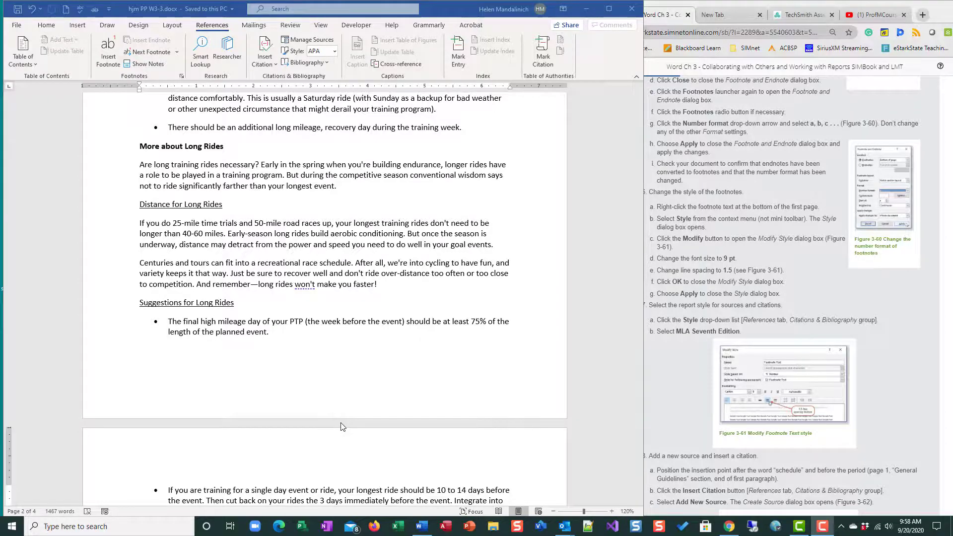
Step: Modify the Footnote Text style to a 9 pt font and 1.5 line spacing, and apply it to the page 1 footnote
scroll(327, 425, up, 8)
scroll(314, 425, up, 8)
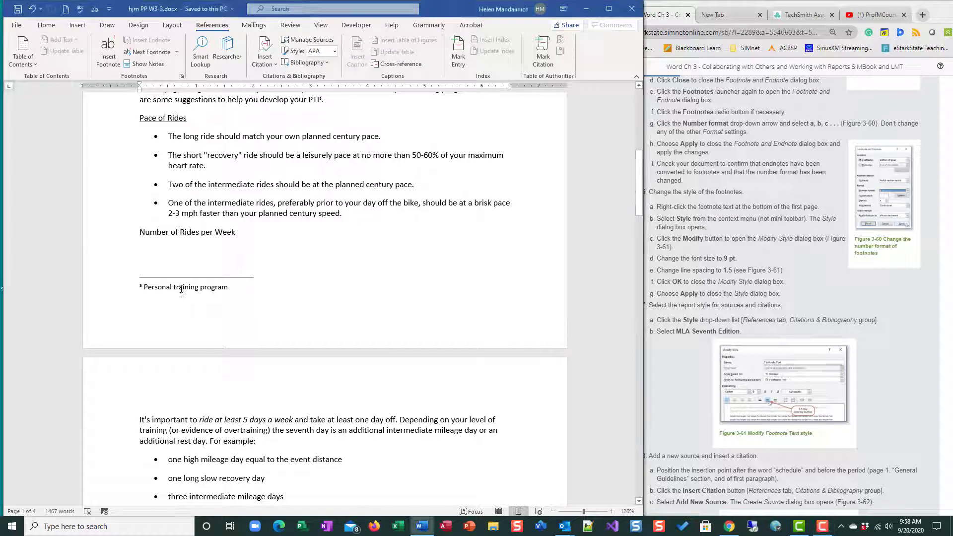
right_click(181, 288)
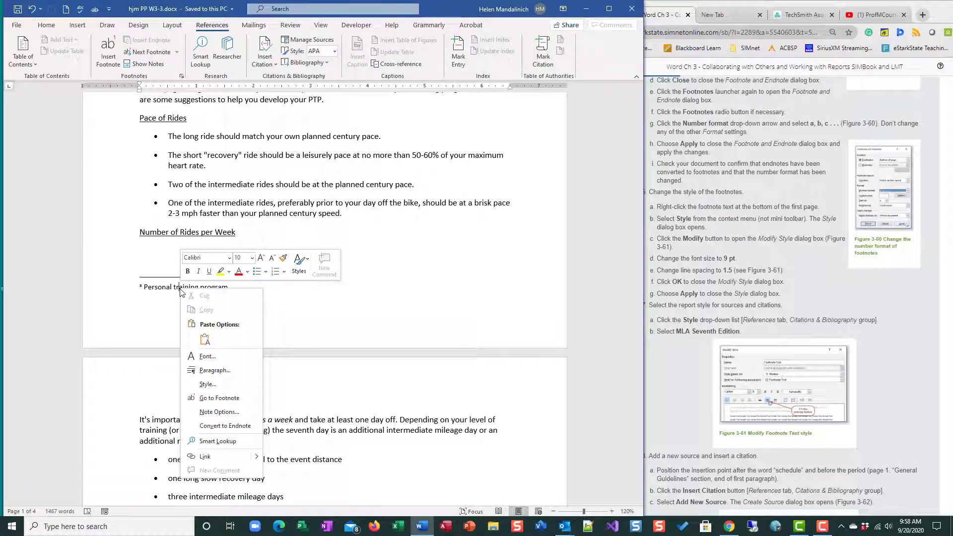
click(210, 386)
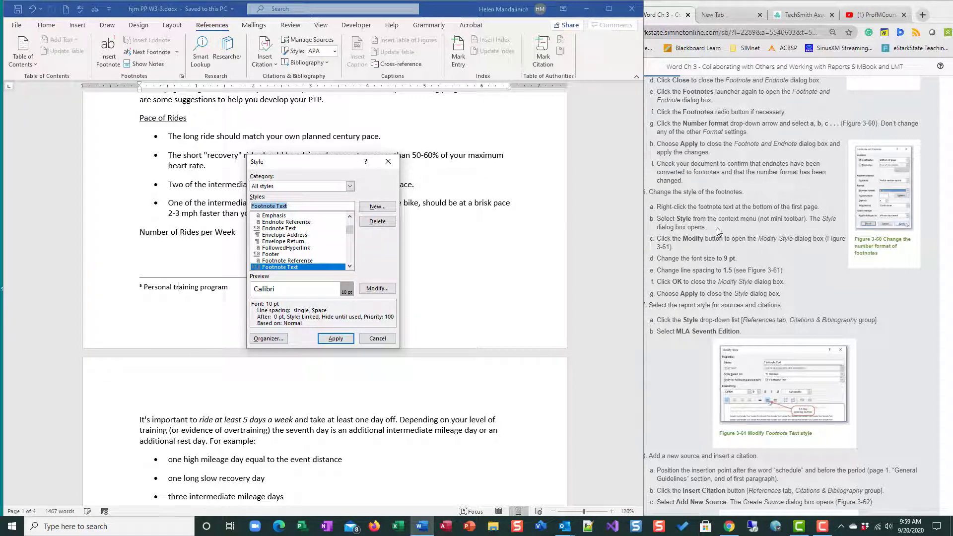
click(377, 289)
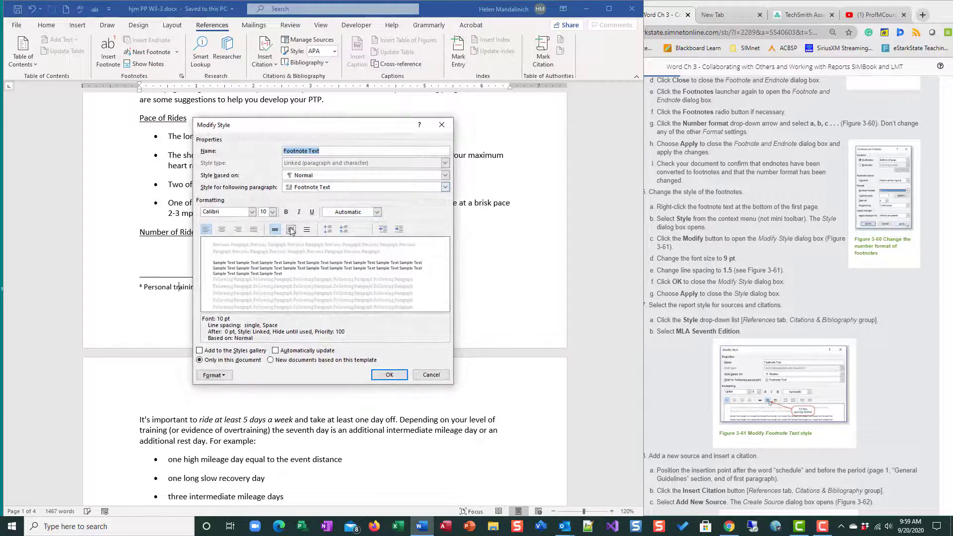
click(272, 212)
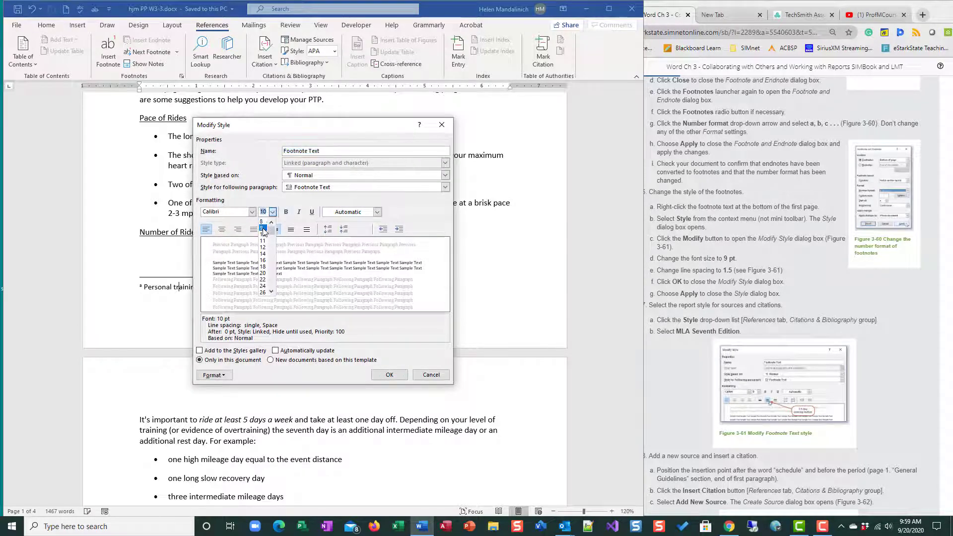
click(262, 228)
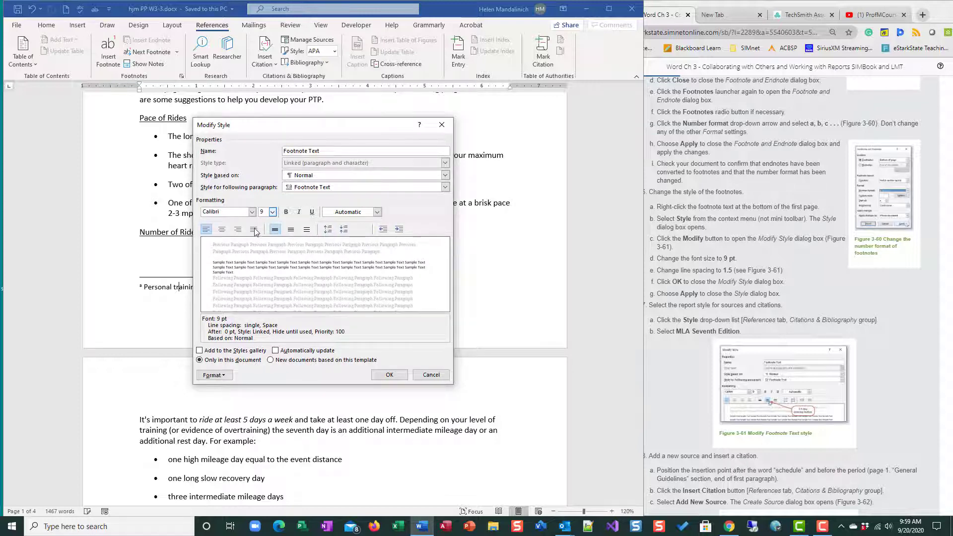
click(292, 230)
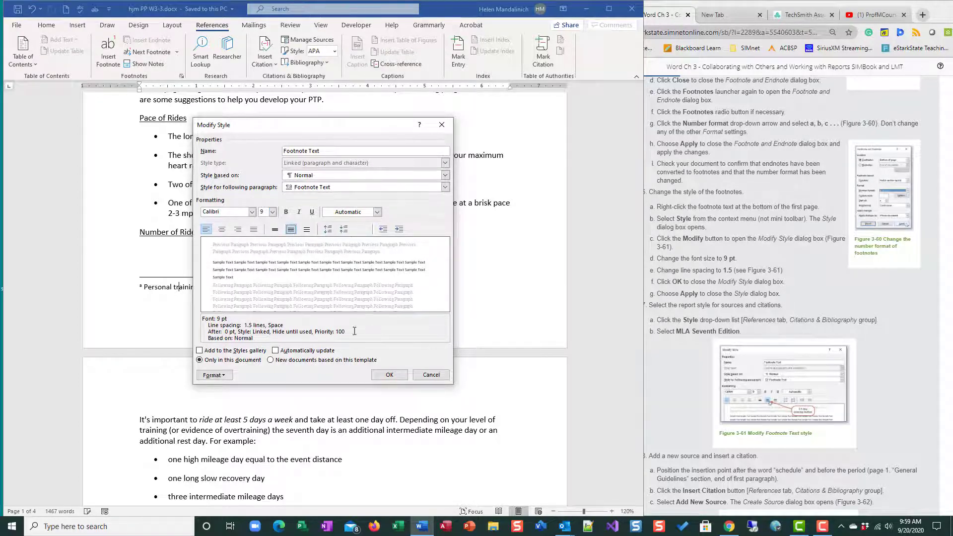
click(390, 376)
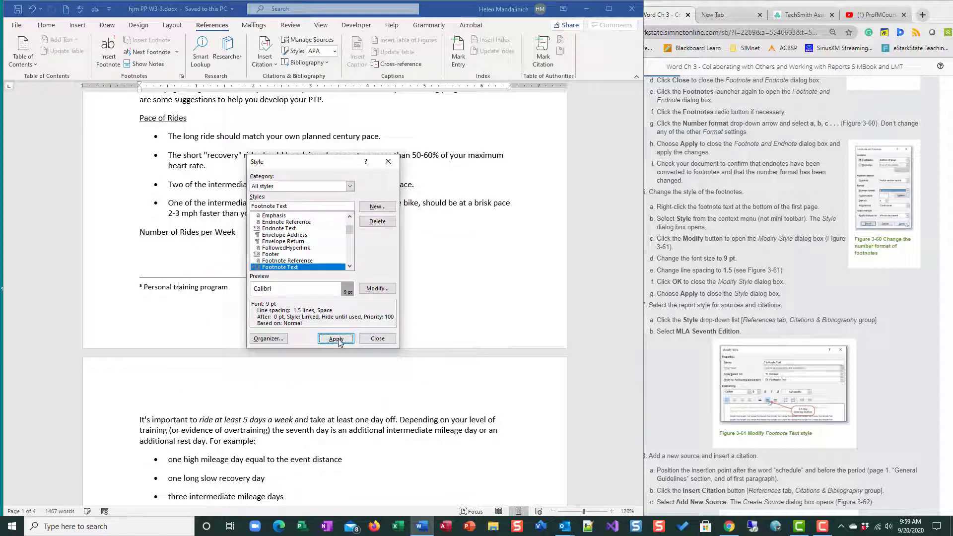
click(335, 339)
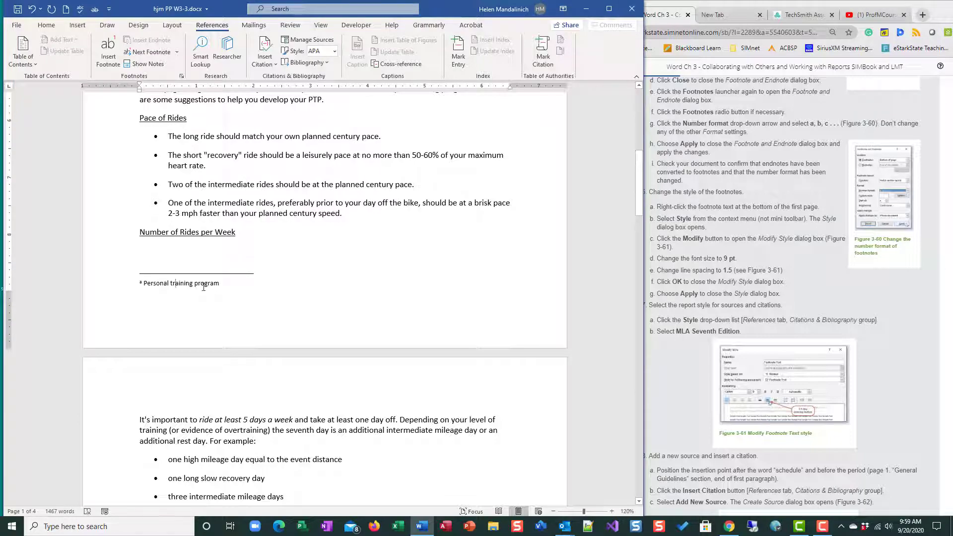
Step: Check the restyled footnotes through page 3 of the report and save the document
scroll(282, 460, down, 12)
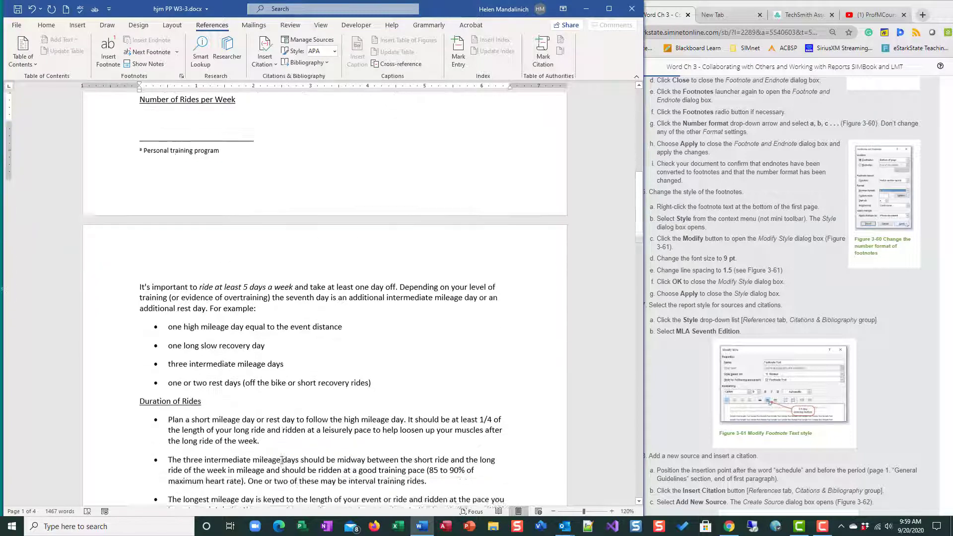
scroll(281, 460, down, 15)
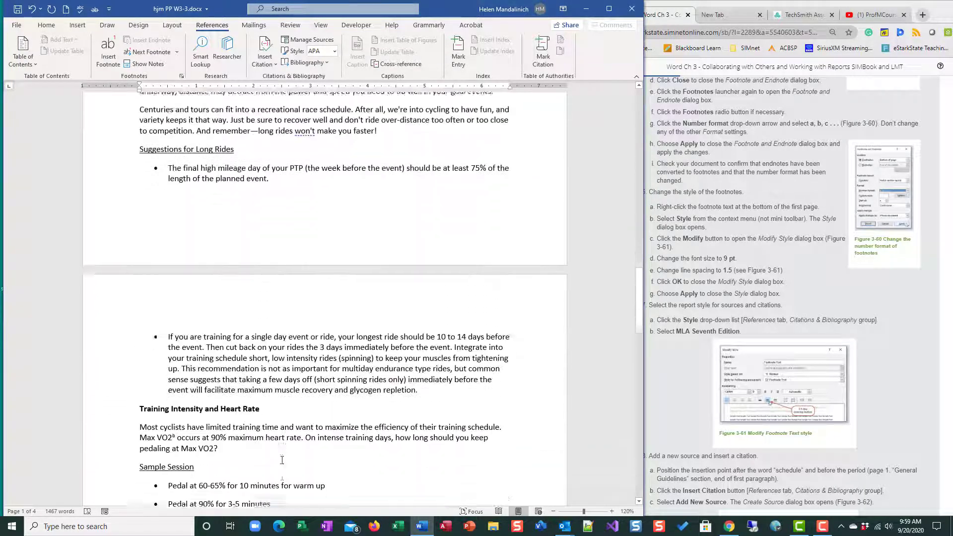
scroll(282, 460, down, 5)
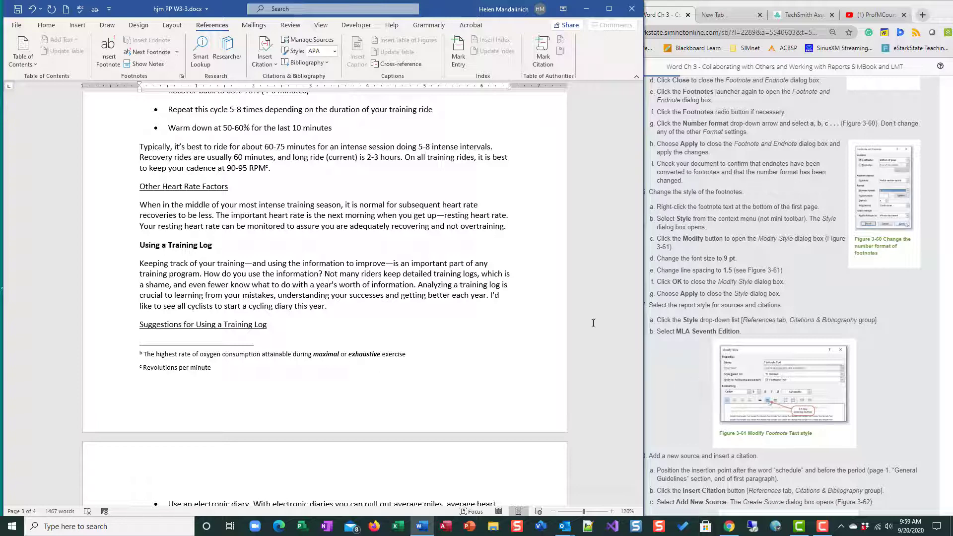
click(18, 9)
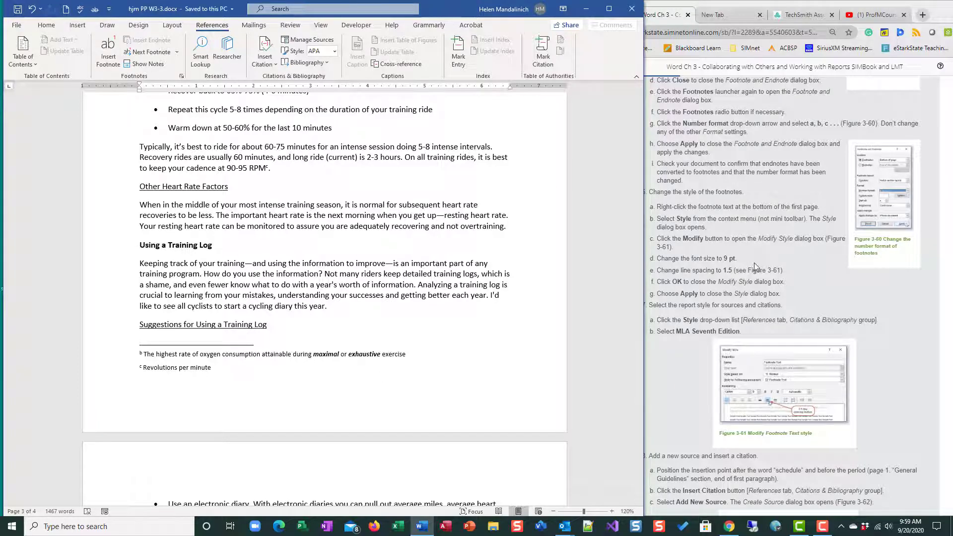
Step: Look through the remaining project instructions, then bring the browser forward at the steps on report style and adding a new source
scroll(809, 380, up, 1)
scroll(808, 380, down, 10)
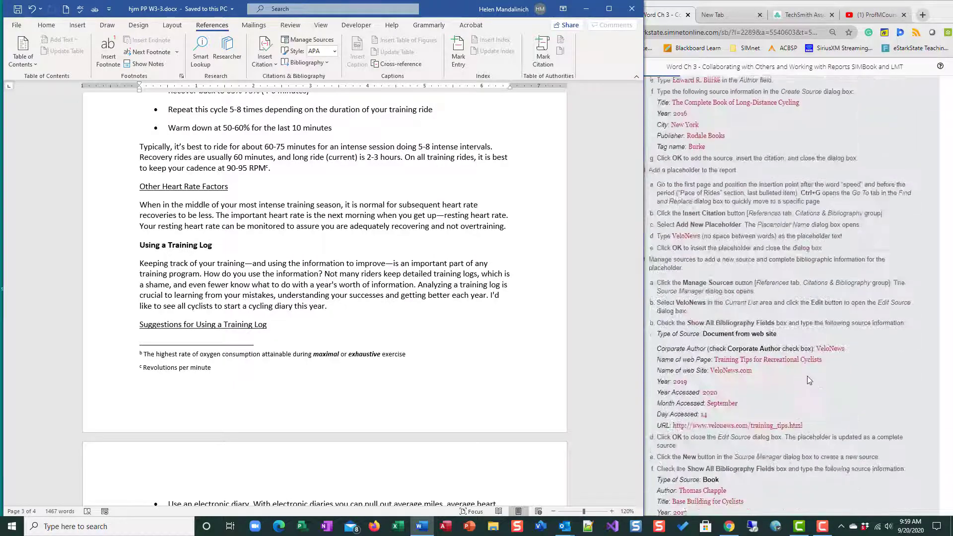
scroll(807, 376, up, 8)
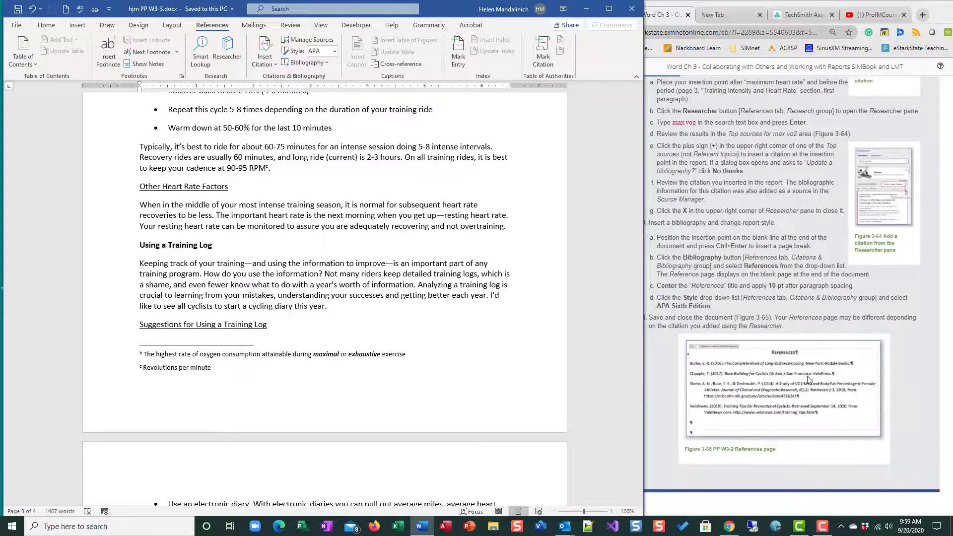
scroll(808, 382, up, 8)
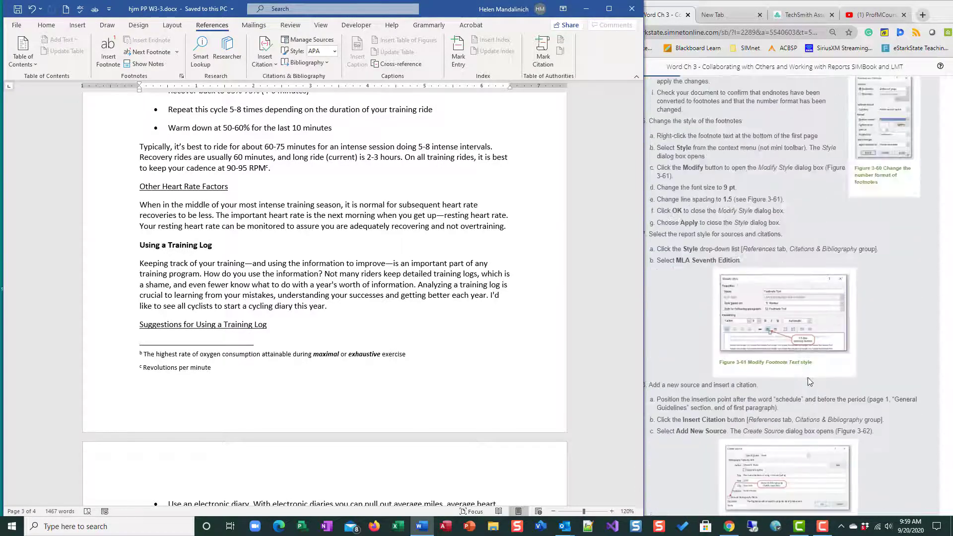
scroll(808, 377, up, 2)
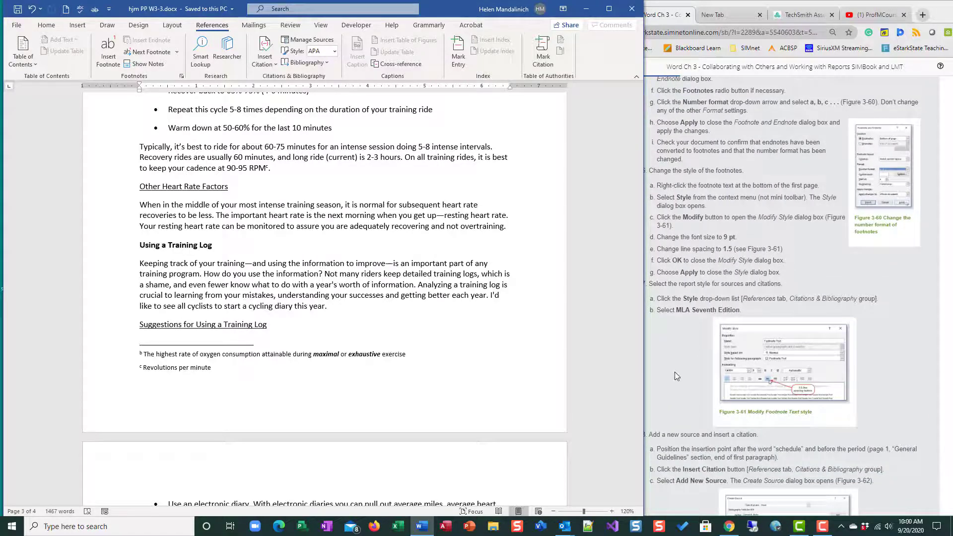
scroll(678, 376, down, 3)
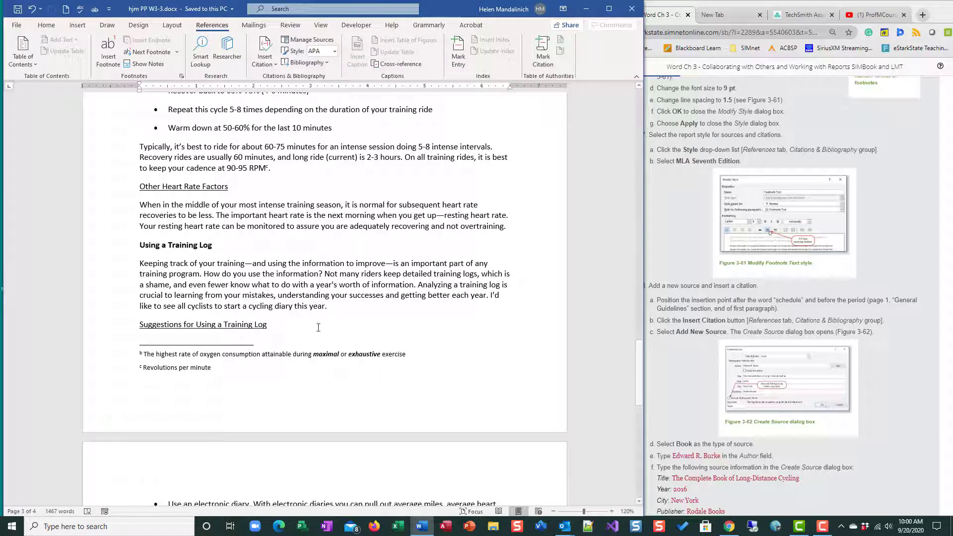
click(648, 254)
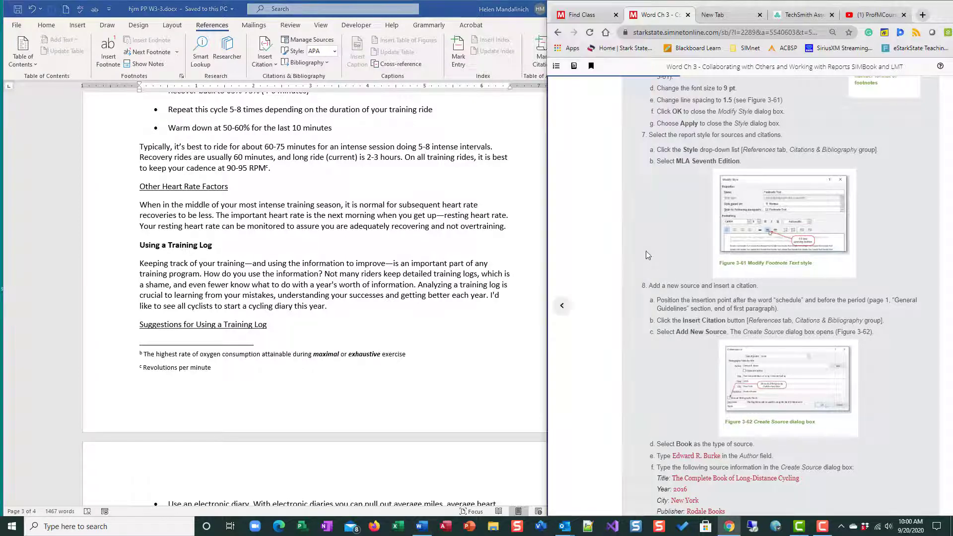